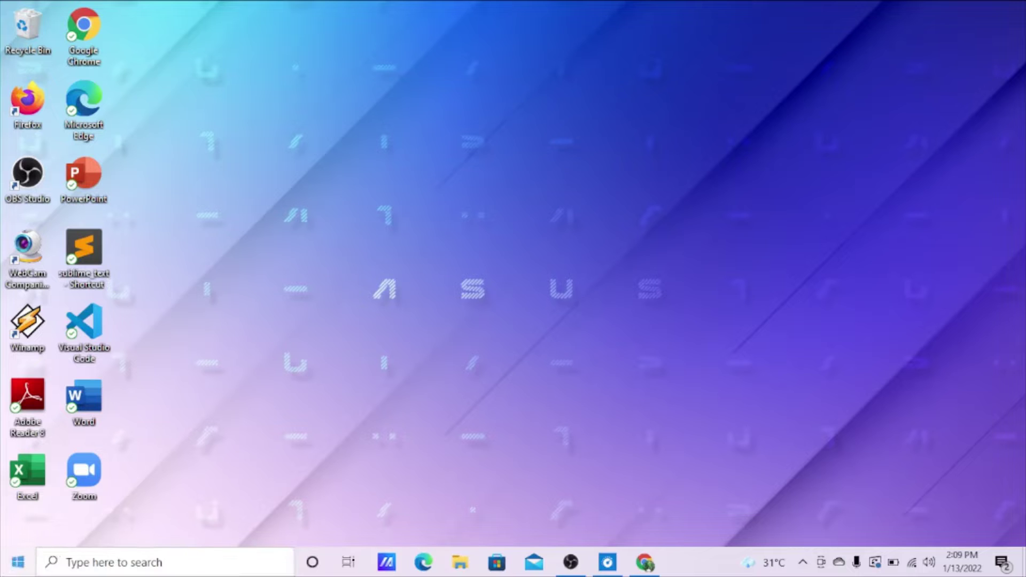
# Open Device Manager in a maximized window and close it again
pyautogui.rightClick(18, 560)
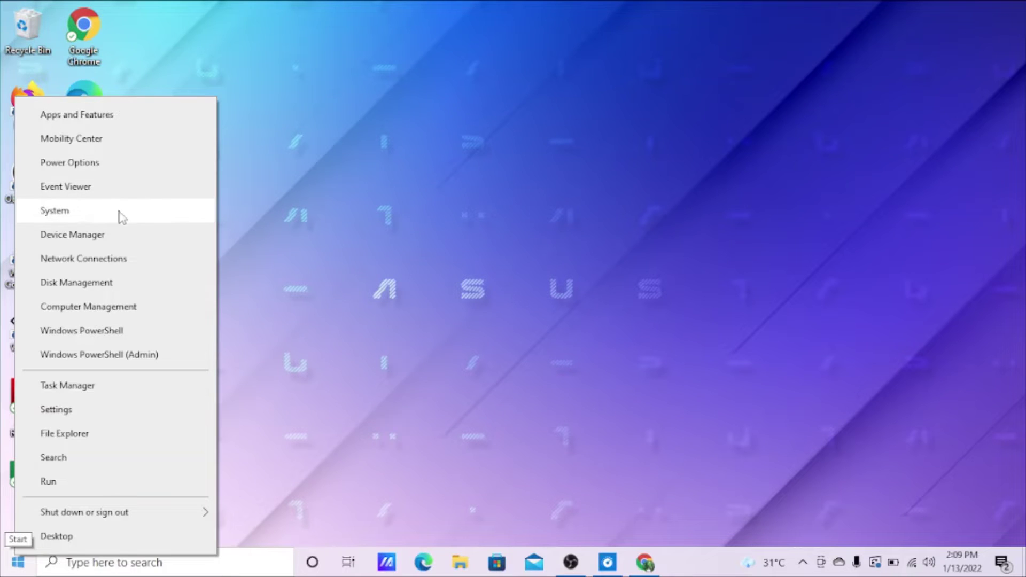
pyautogui.click(71, 241)
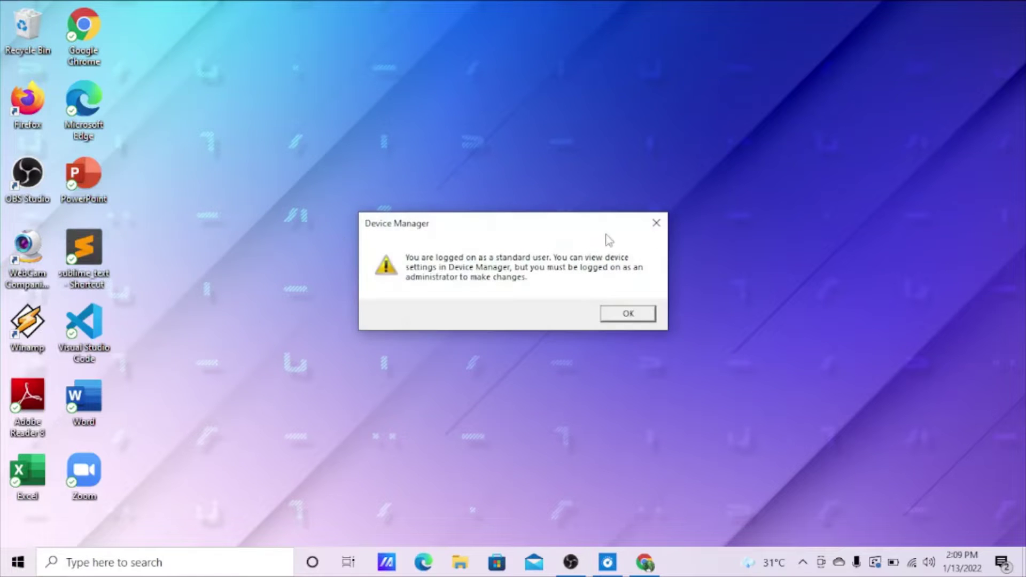
pyautogui.click(629, 313)
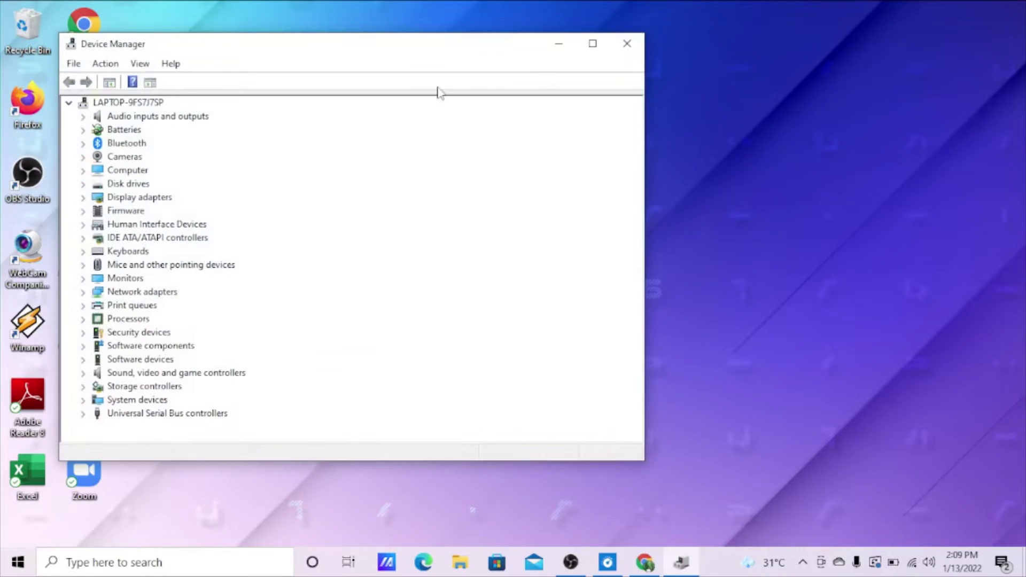
pyautogui.click(592, 43)
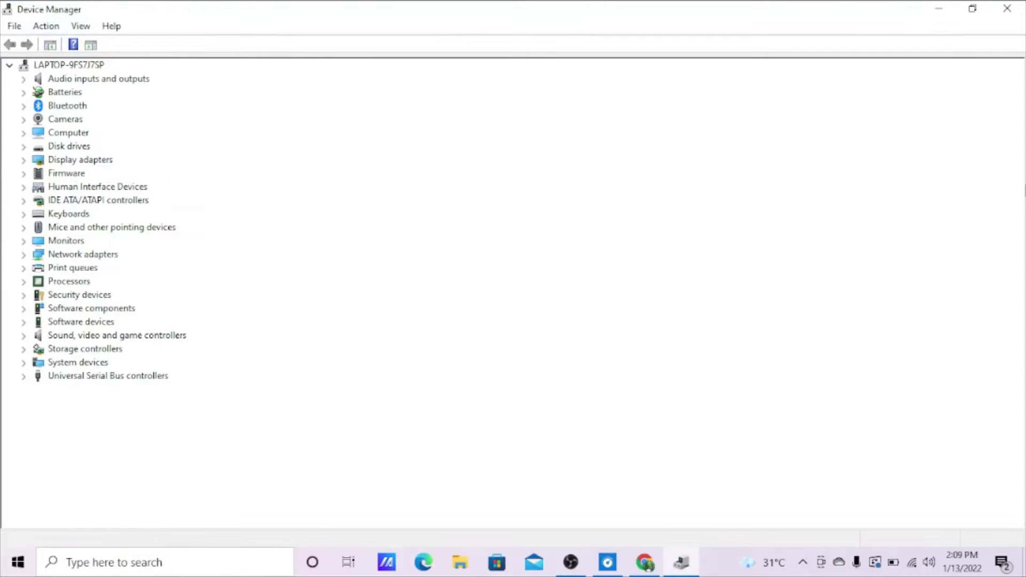
pyautogui.click(1006, 8)
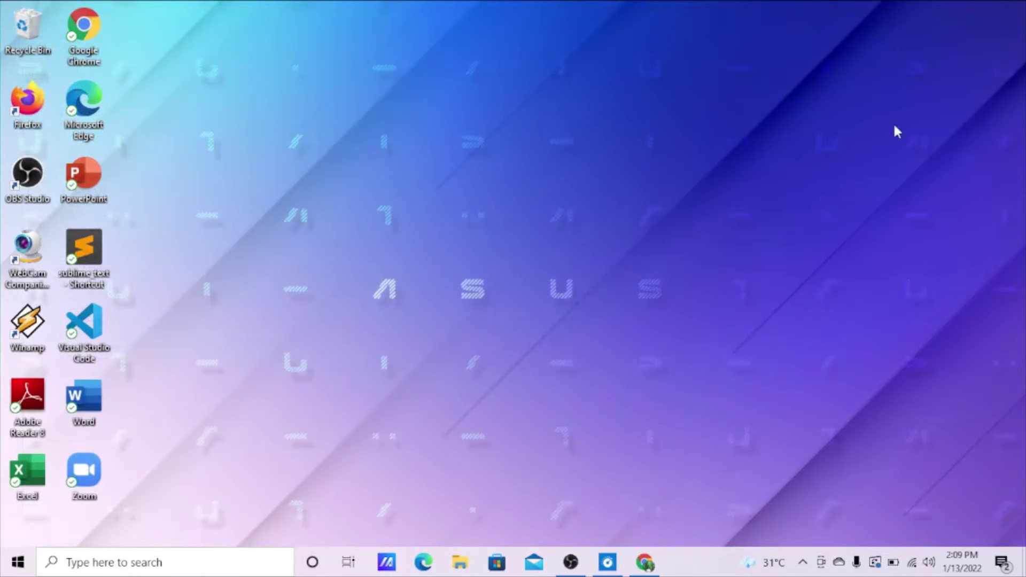
# Search Windows for "devi" and open Device Manager in a maximized window
pyautogui.click(125, 561)
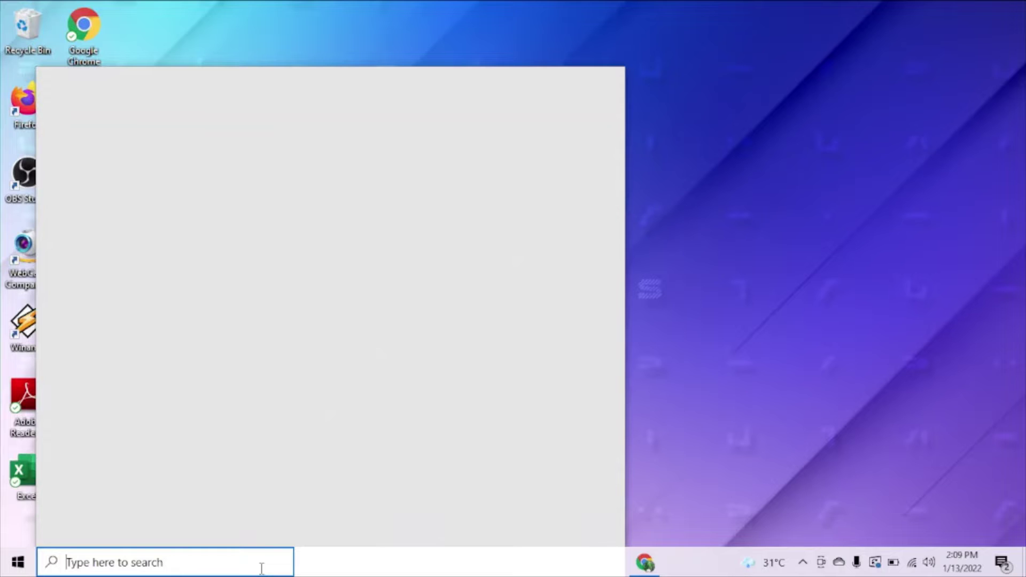
pyautogui.write('de')
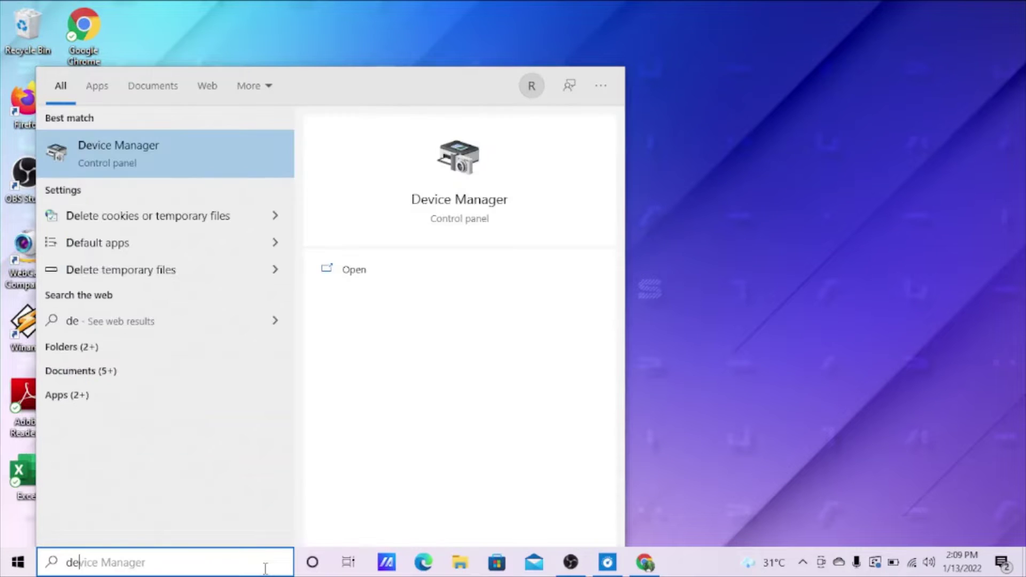
pyautogui.write('vi')
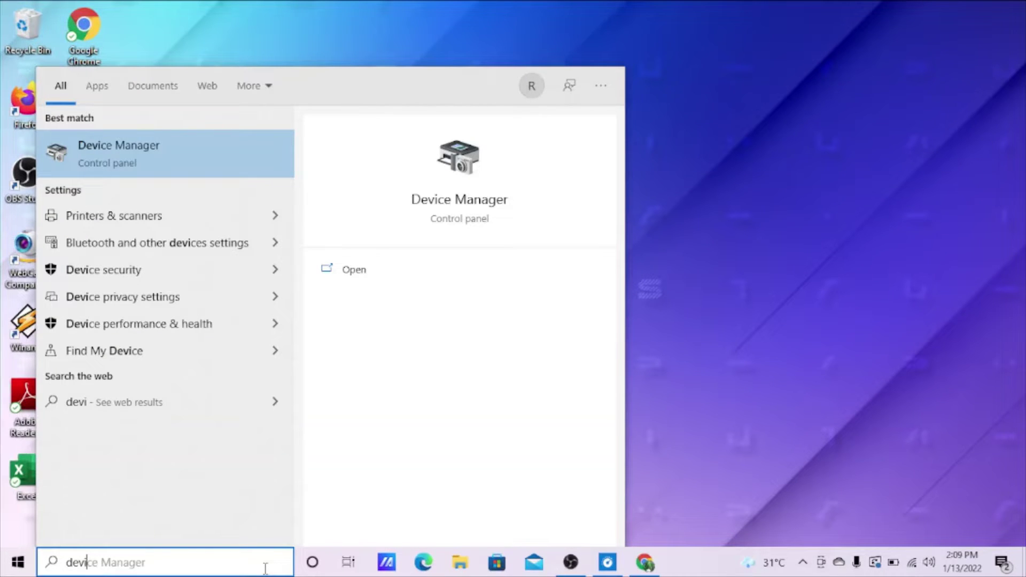
pyautogui.click(213, 149)
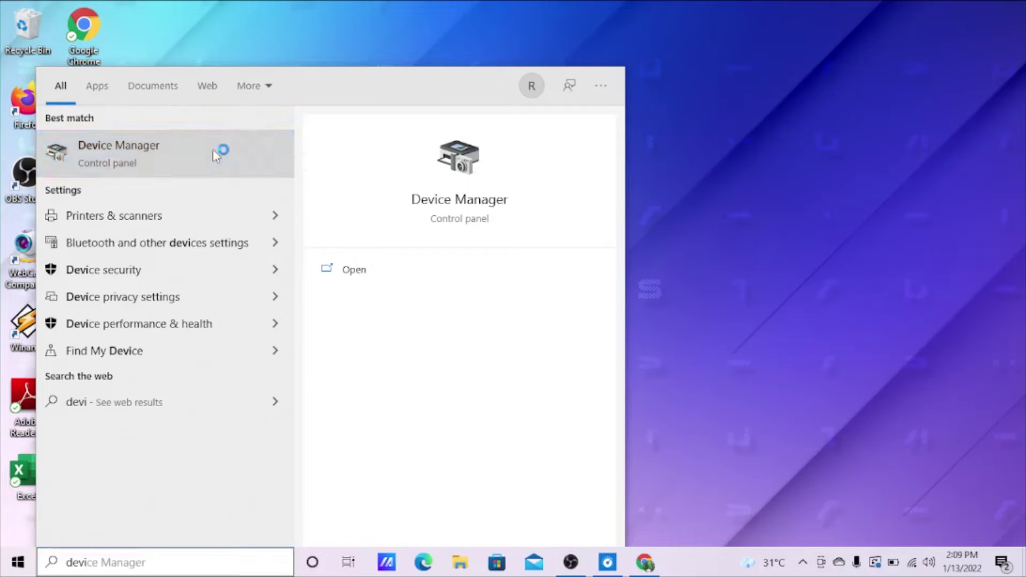
pyautogui.click(645, 89)
pyautogui.click(619, 321)
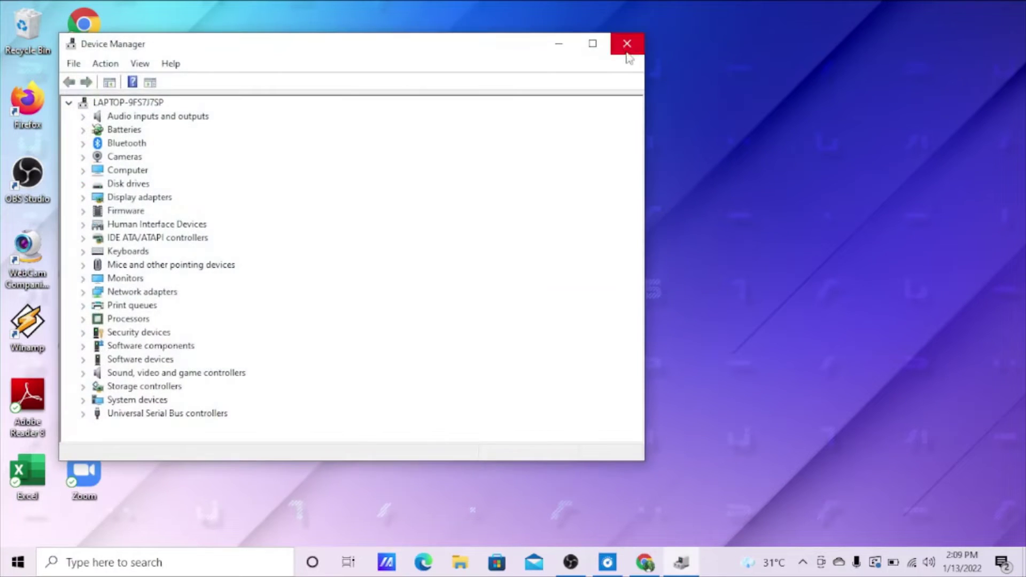
pyautogui.click(593, 42)
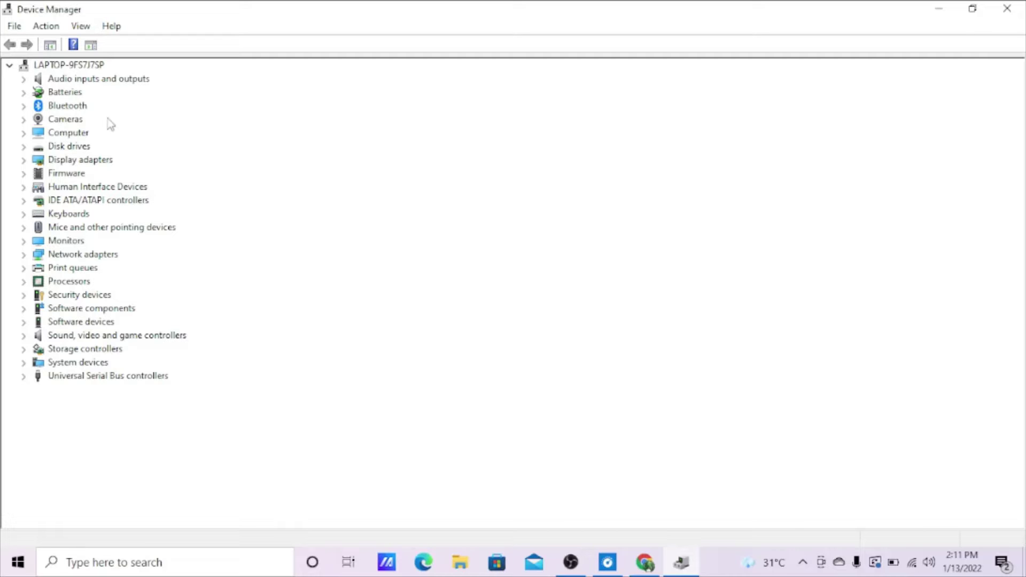
# Examine the devices under Audio inputs and outputs and under Batteries, leaving both categories collapsed
pyautogui.click(24, 79)
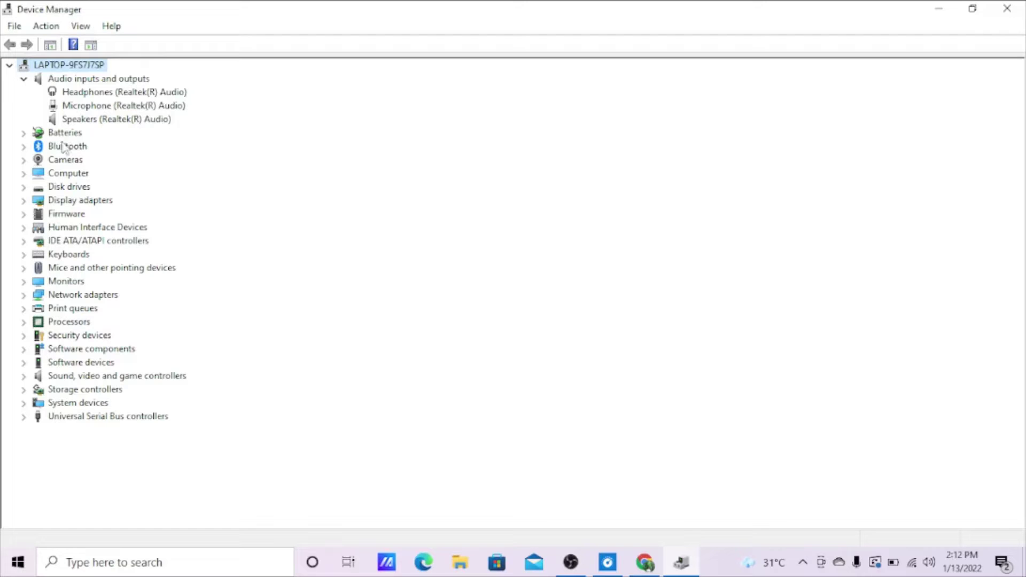
pyautogui.click(23, 135)
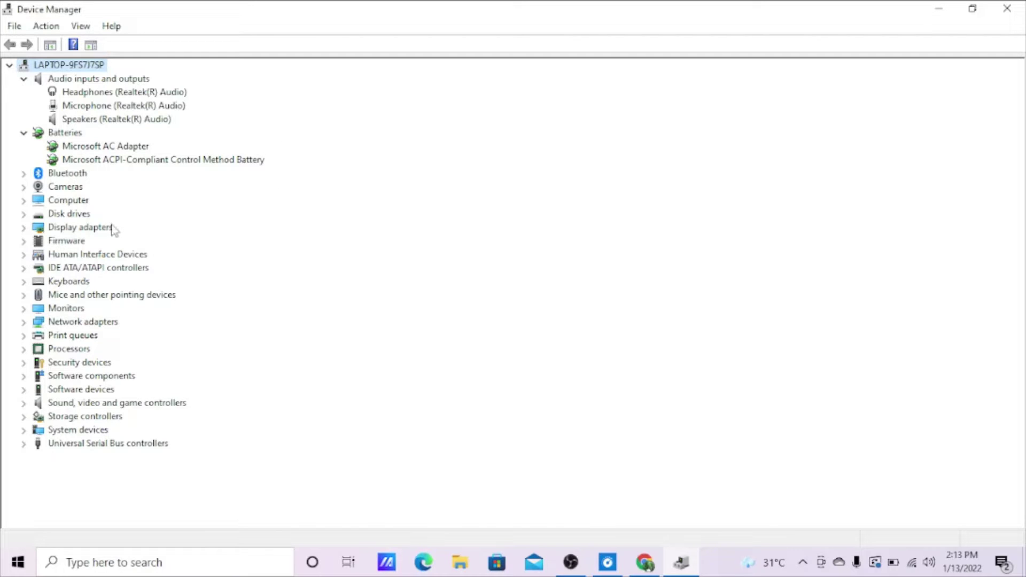
pyautogui.click(24, 132)
pyautogui.click(23, 79)
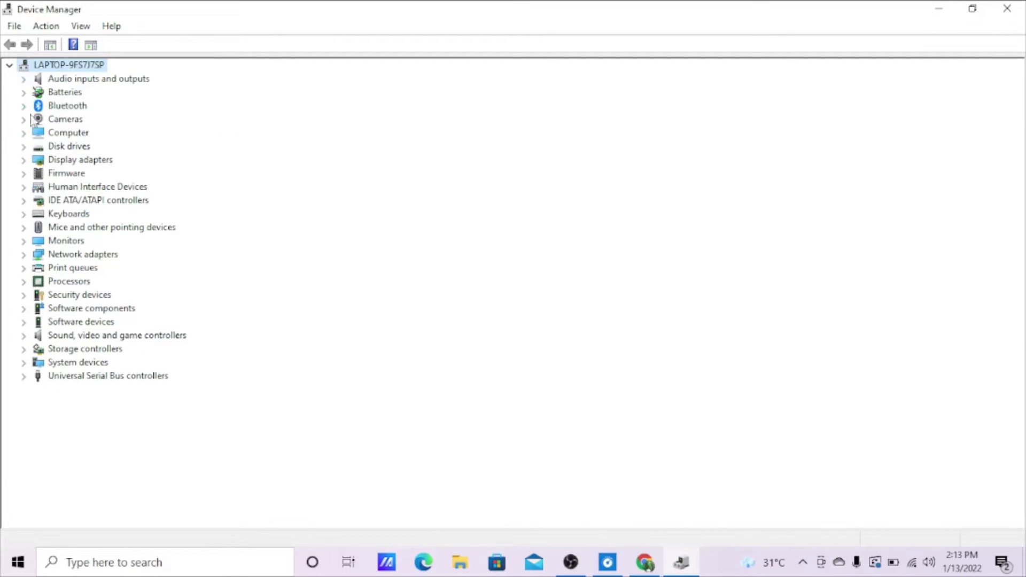
# Examine the devices listed under Bluetooth and Cameras, collapsing each category after viewing it
pyautogui.click(24, 106)
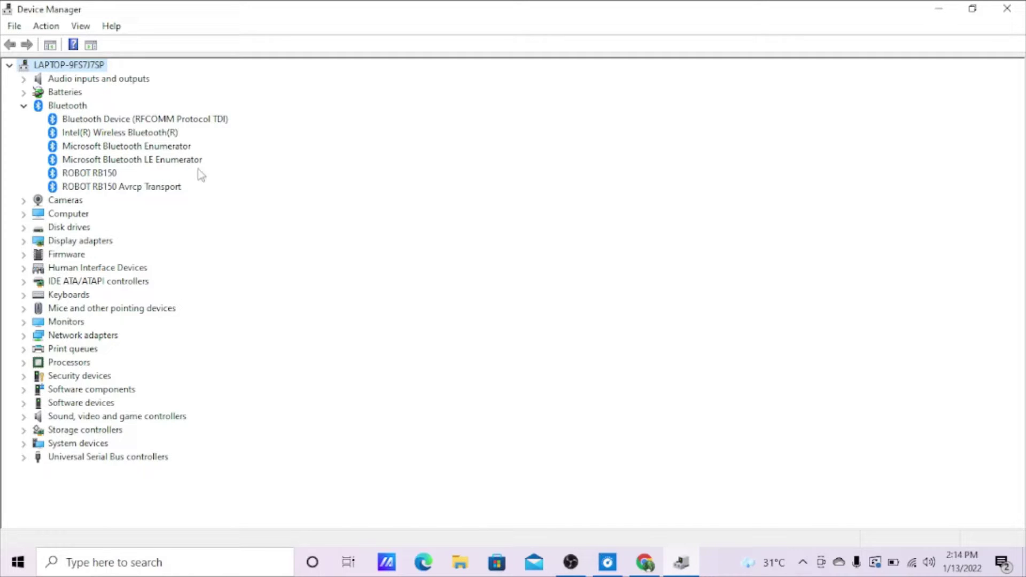
pyautogui.click(24, 106)
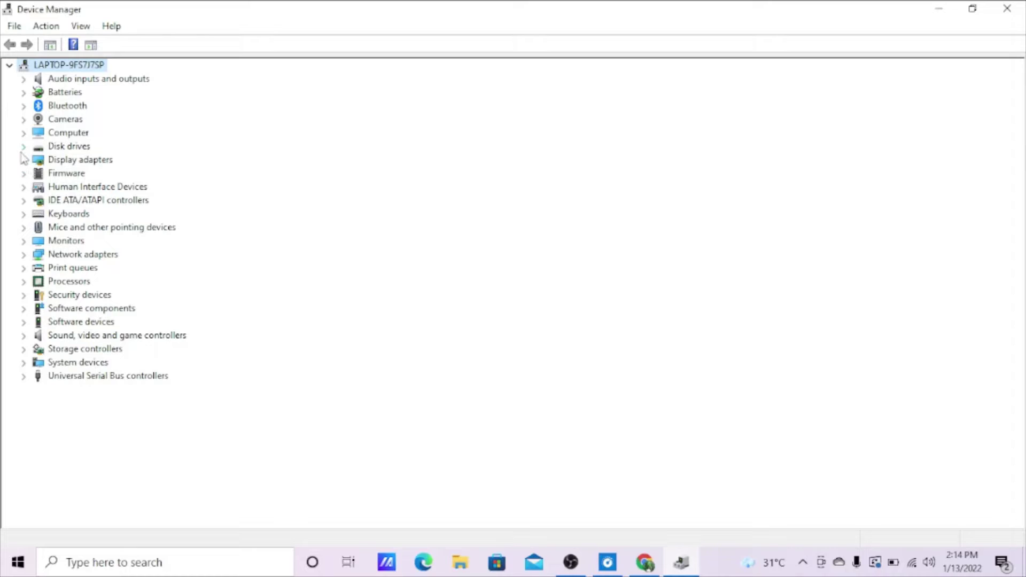
pyautogui.click(24, 120)
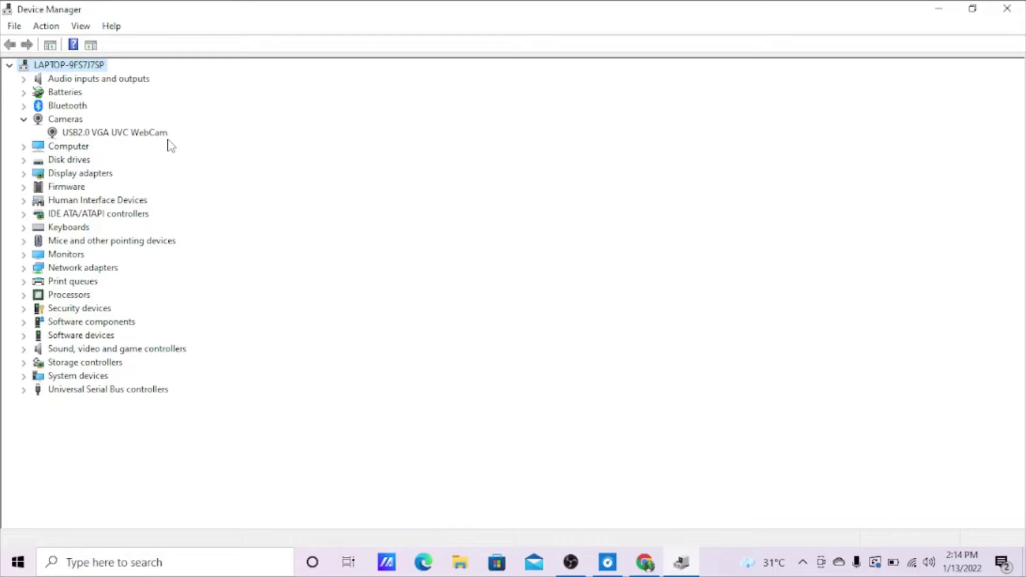
pyautogui.click(24, 120)
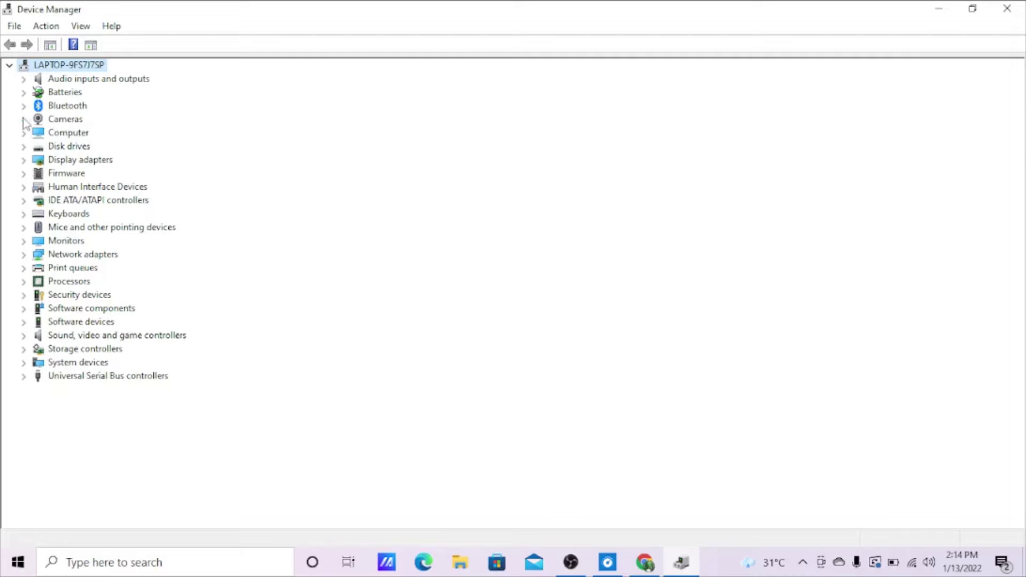
# Examine the entries under Computer and Disk drives, collapsing each category after viewing it
pyautogui.click(24, 133)
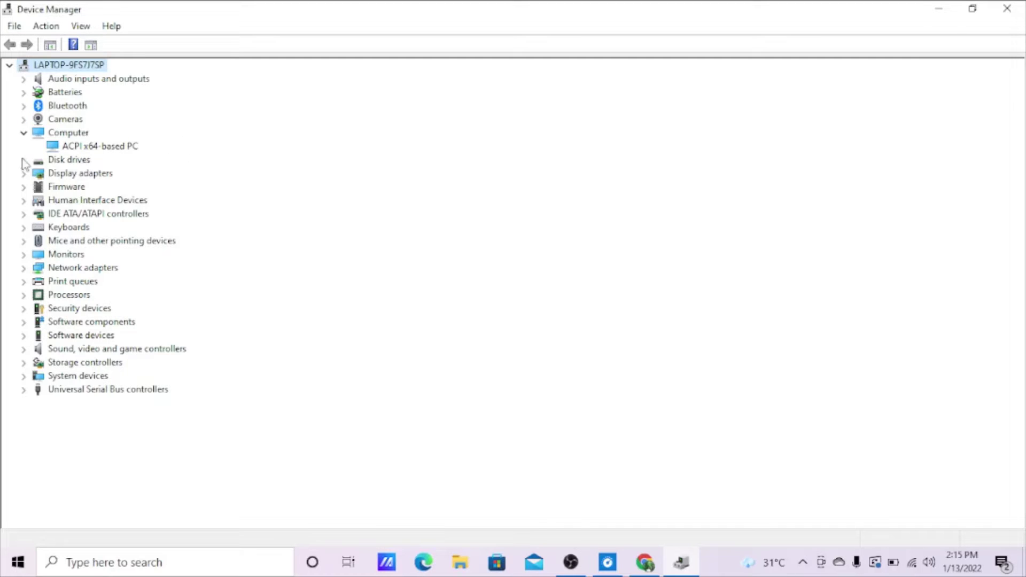
pyautogui.click(23, 133)
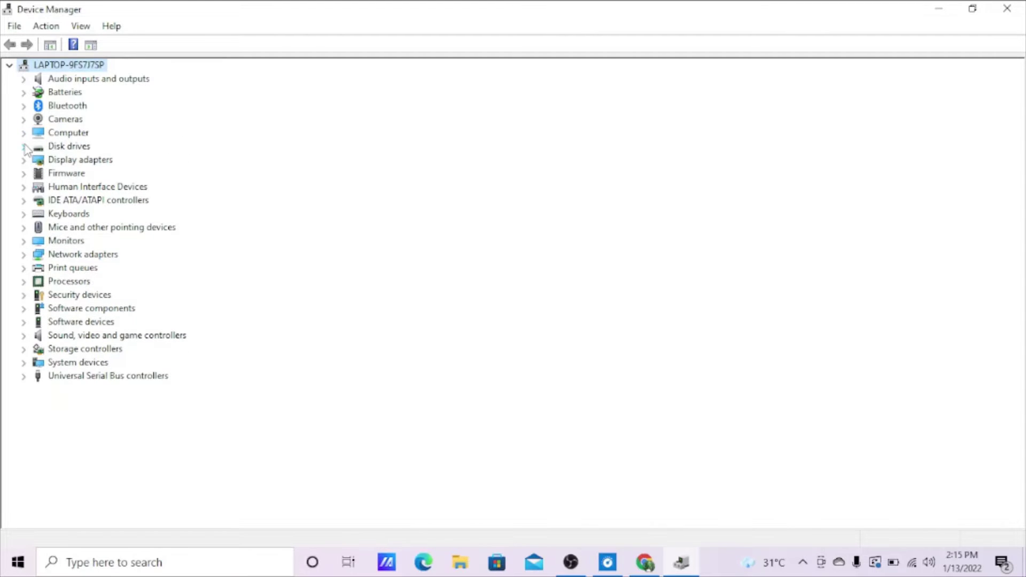
pyautogui.click(24, 146)
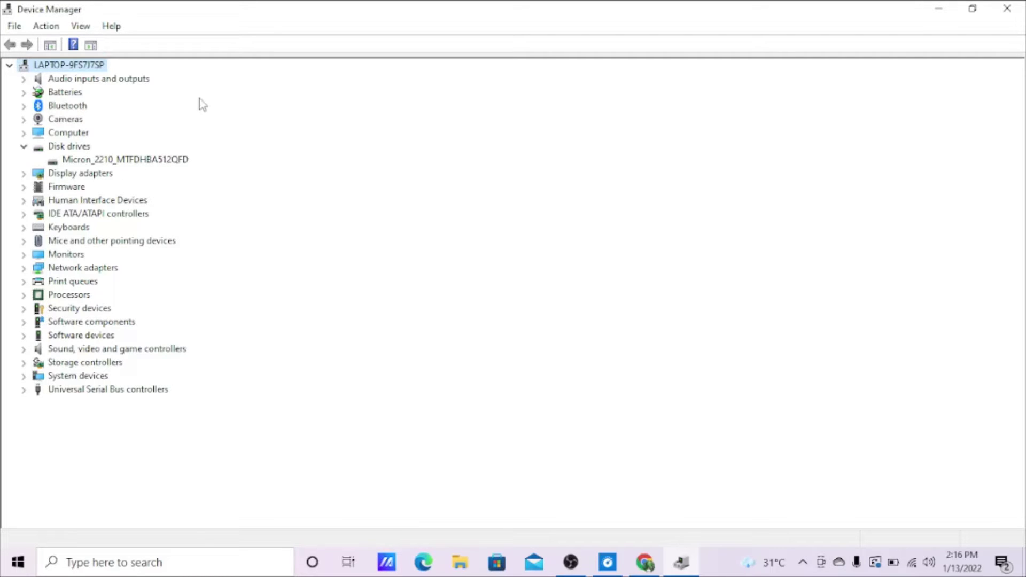
pyautogui.click(23, 146)
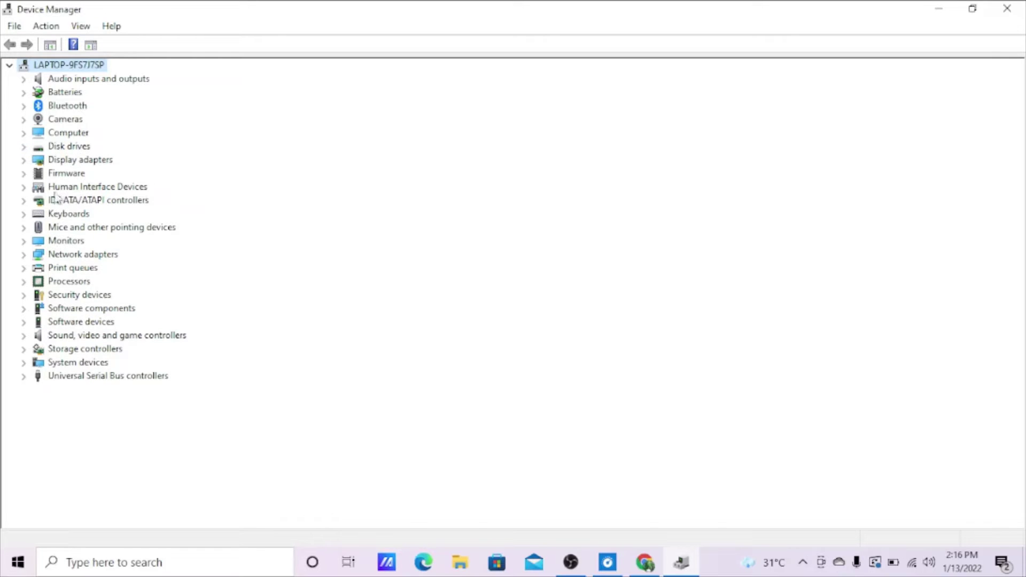
# Examine the entries under Display adapters and Firmware, collapsing each category after viewing it
pyautogui.click(24, 159)
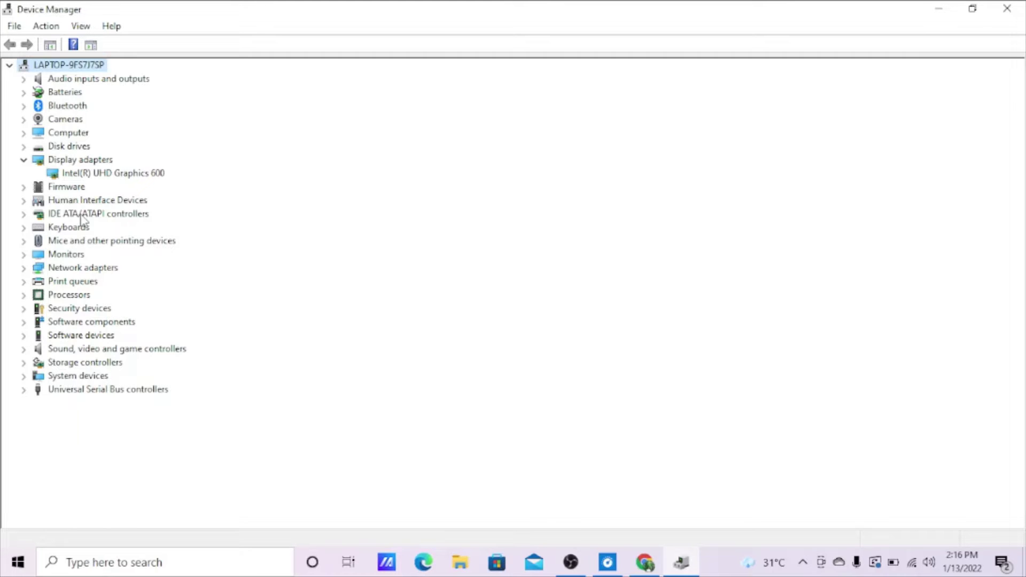
pyautogui.click(23, 160)
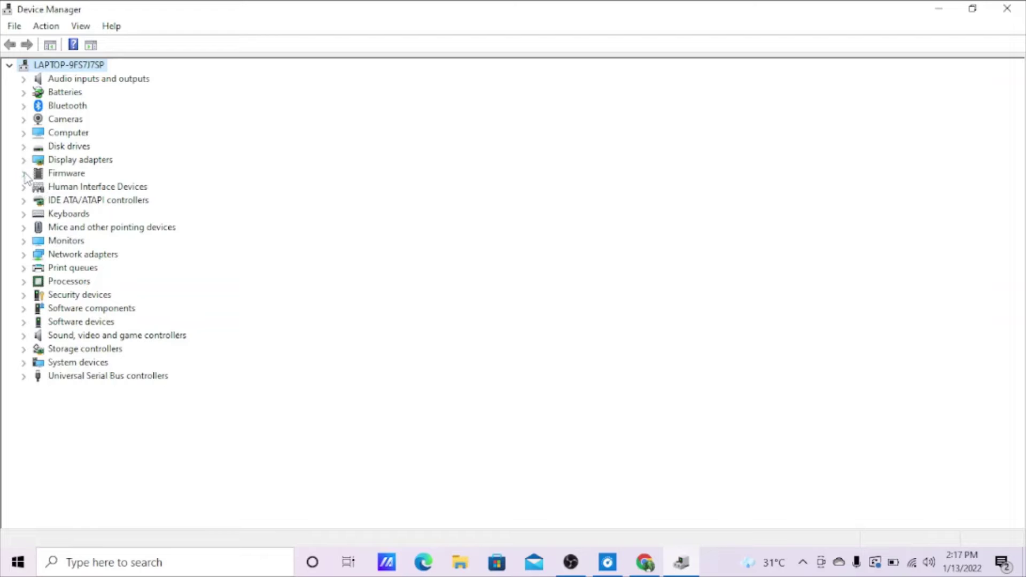
pyautogui.click(24, 173)
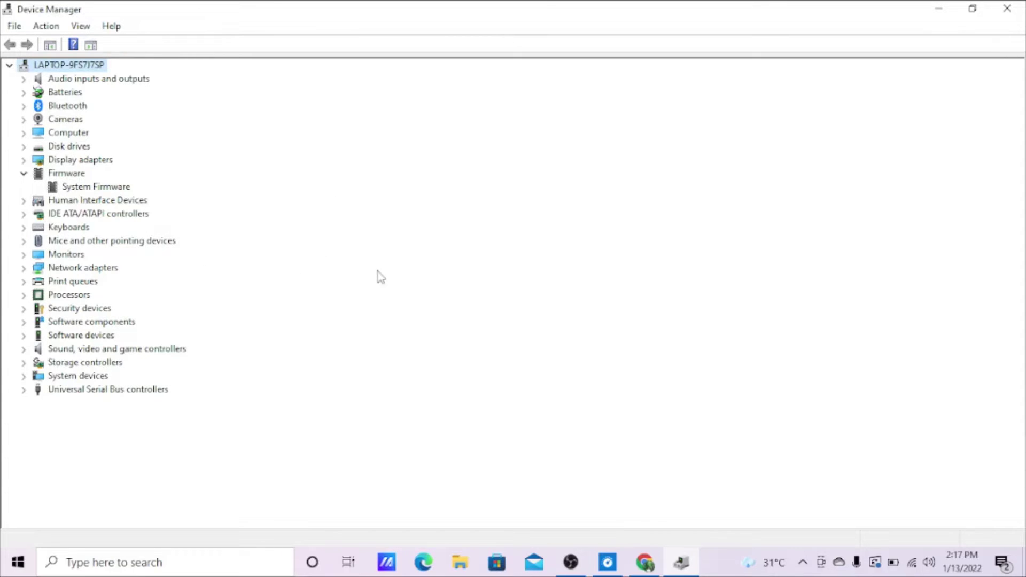
pyautogui.click(22, 173)
# Examine the entries under Human Interface Devices and IDE ATA/ATAPI controllers, collapsing each category after viewing it
pyautogui.click(23, 187)
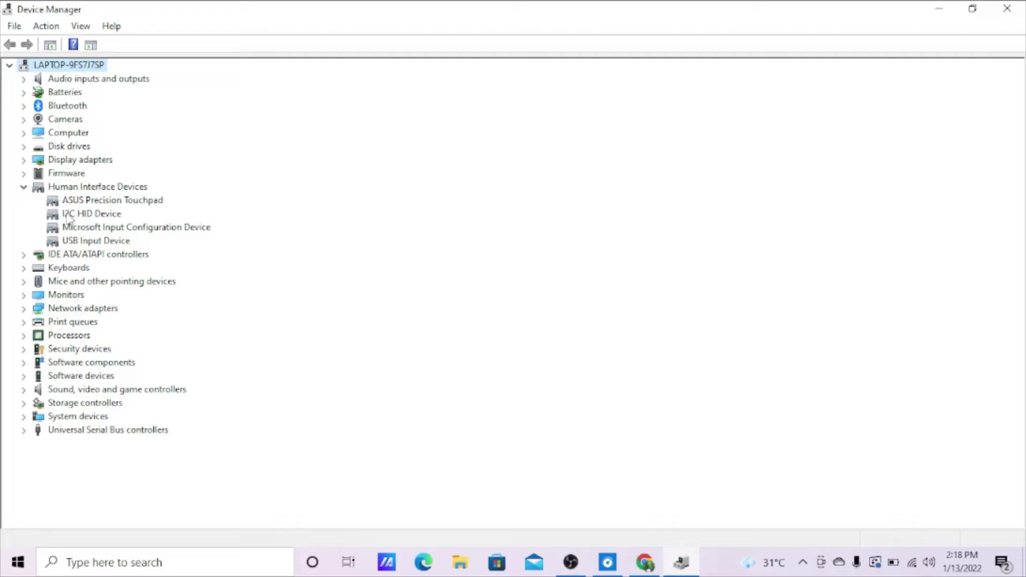
pyautogui.click(23, 188)
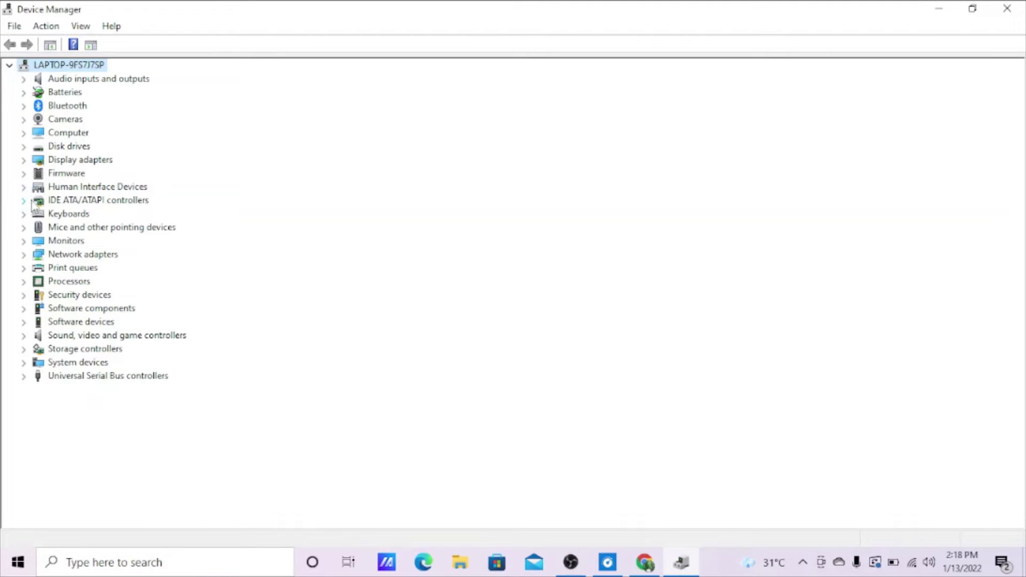
pyautogui.click(24, 200)
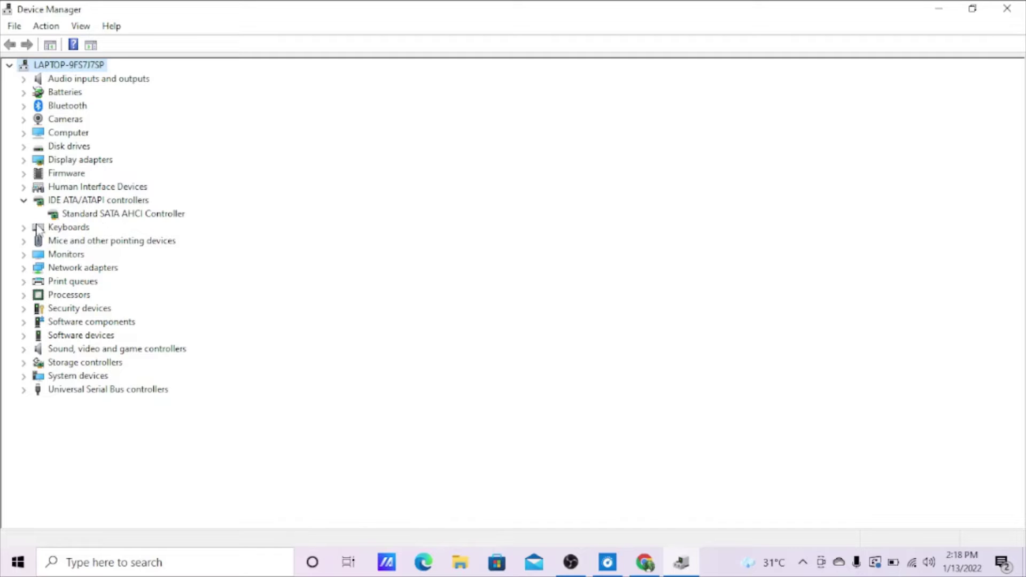
pyautogui.click(24, 202)
# Examine the devices under Keyboards and under Mice and other pointing devices, collapsing each category after viewing it
pyautogui.click(23, 214)
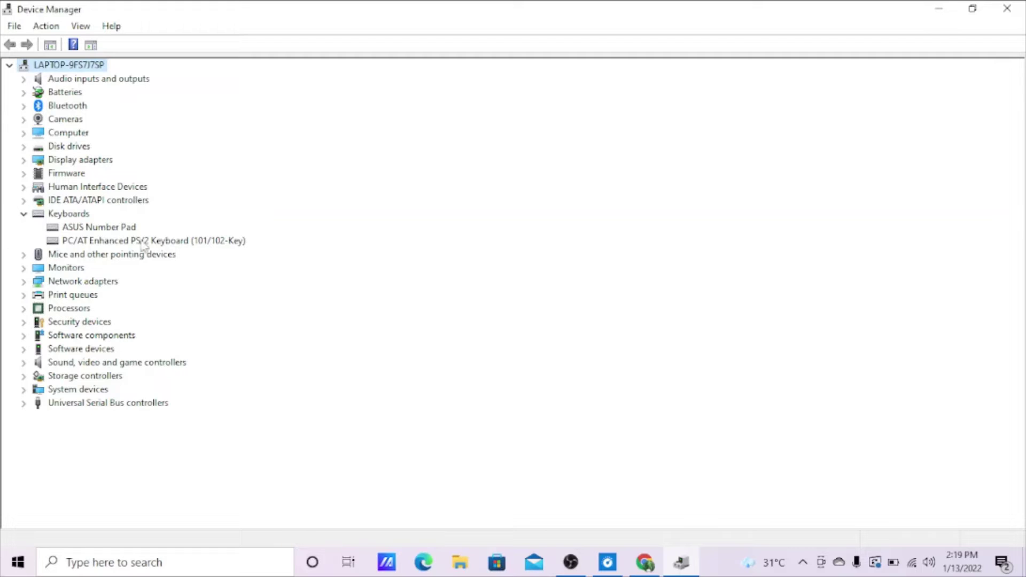
pyautogui.click(24, 214)
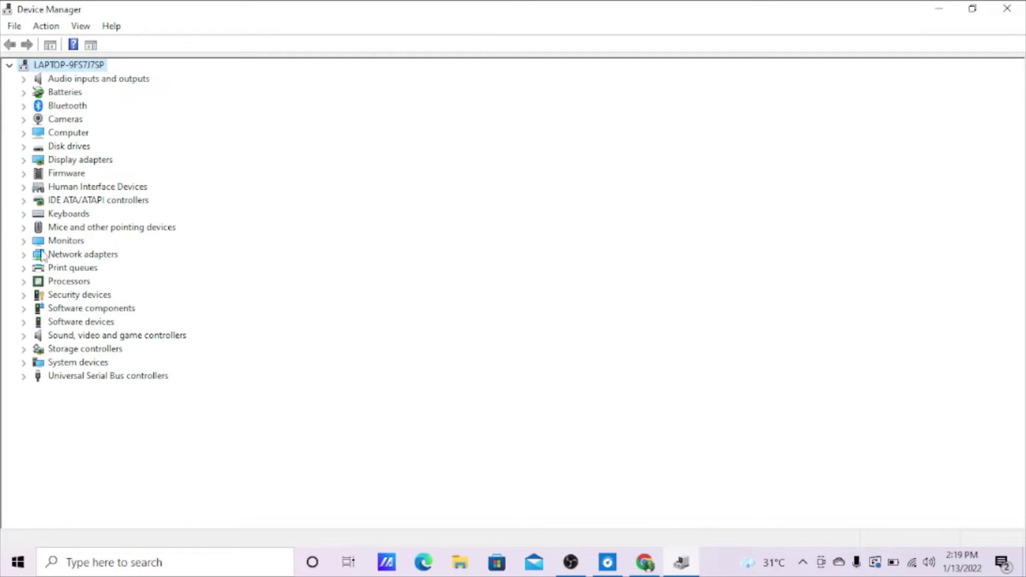
pyautogui.click(24, 227)
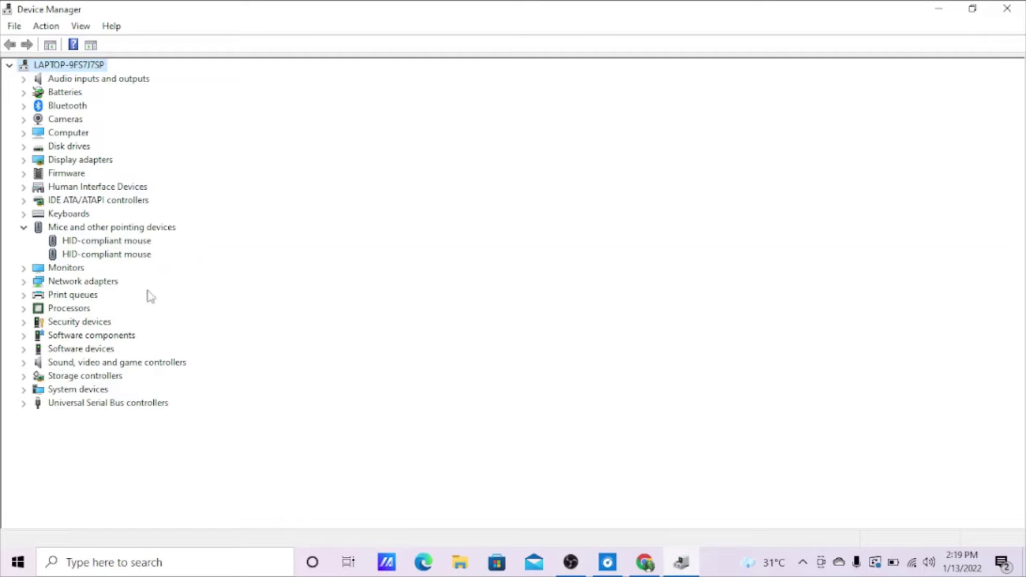
pyautogui.click(23, 229)
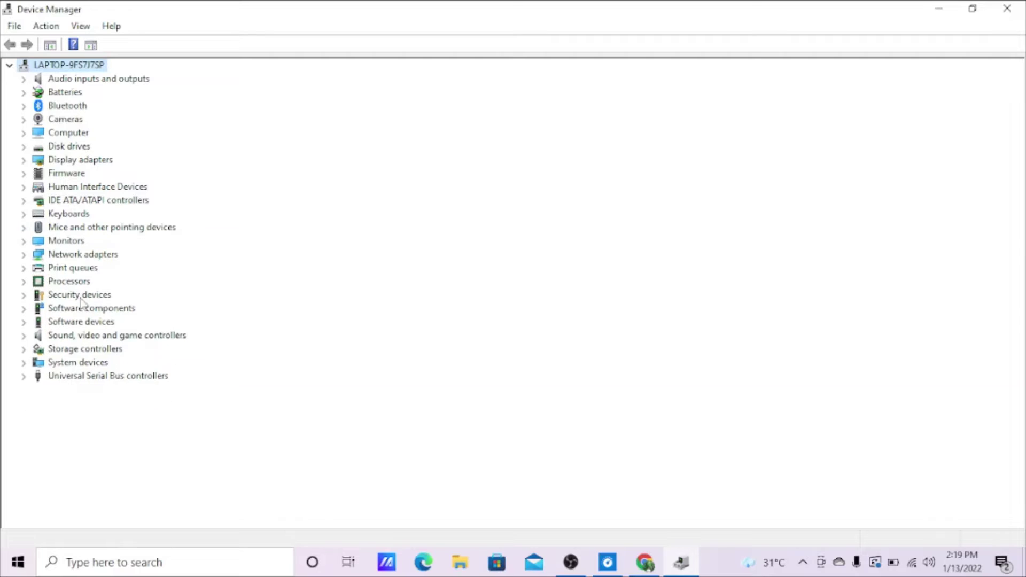
# Examine the entries under Monitors and Network adapters, collapsing each category after viewing it
pyautogui.click(24, 240)
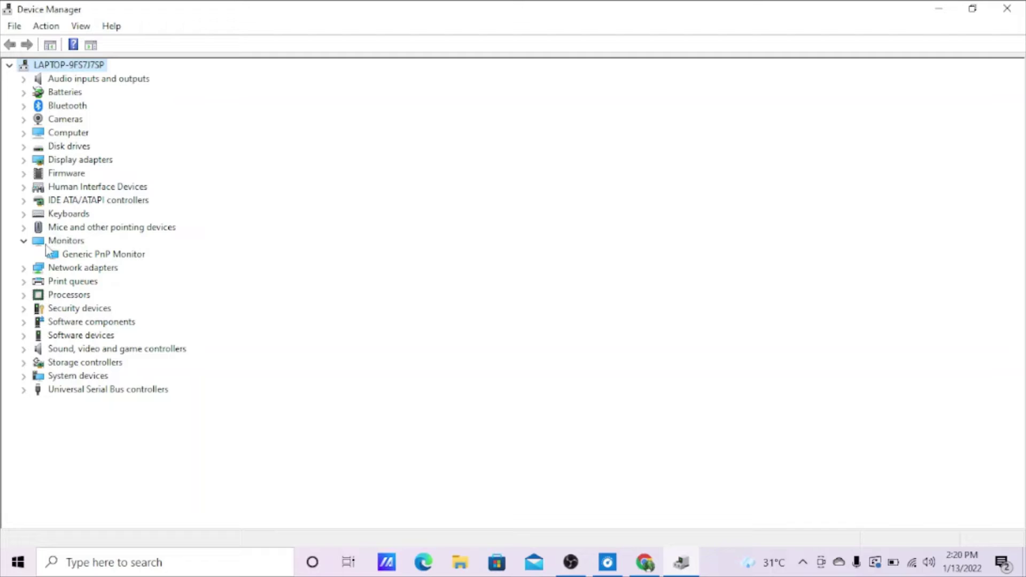
pyautogui.click(23, 241)
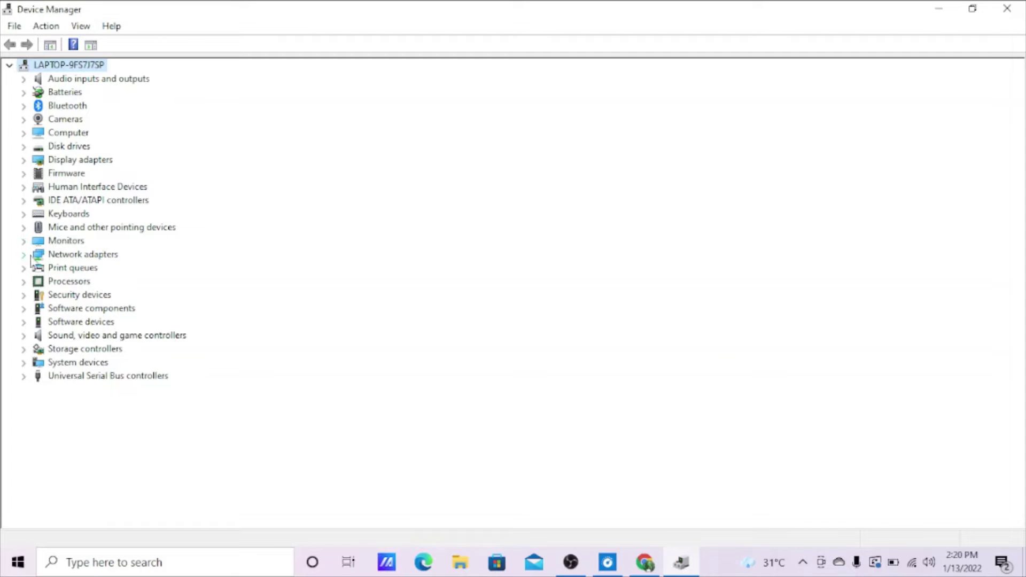
pyautogui.click(24, 255)
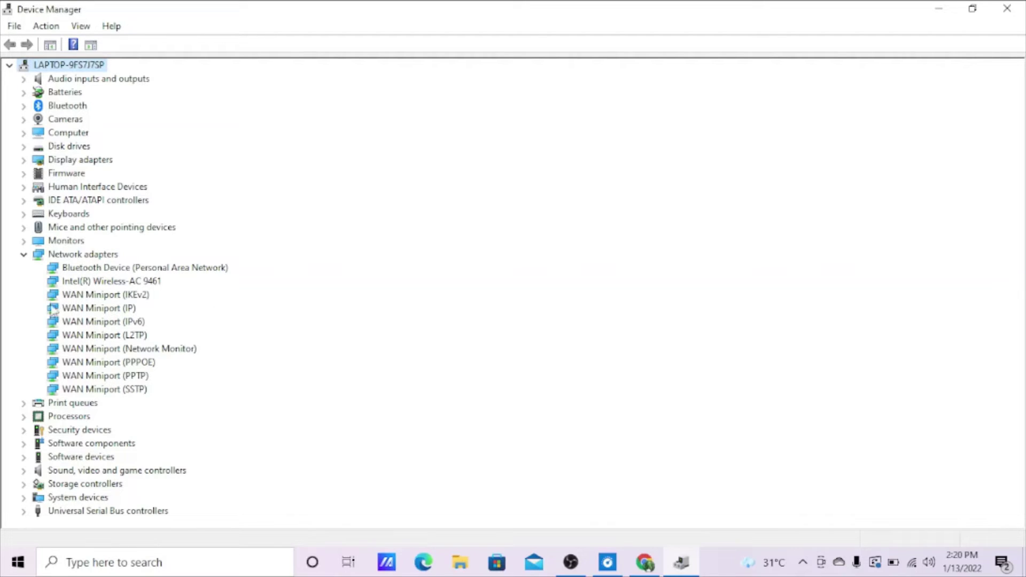
pyautogui.click(21, 255)
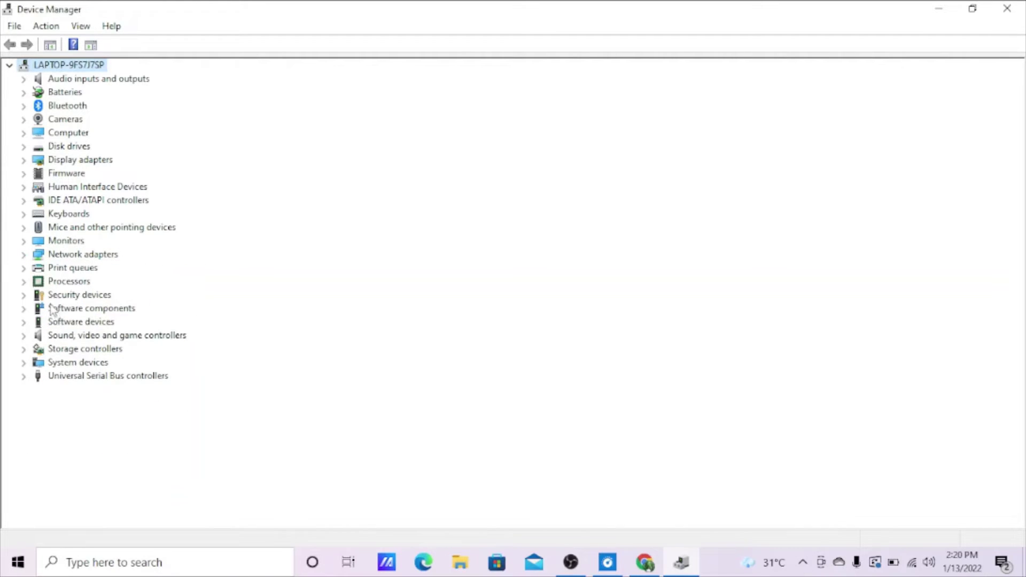
# Examine the entries under Print queues, look over Network adapters again, and collapse both categories
pyautogui.click(28, 269)
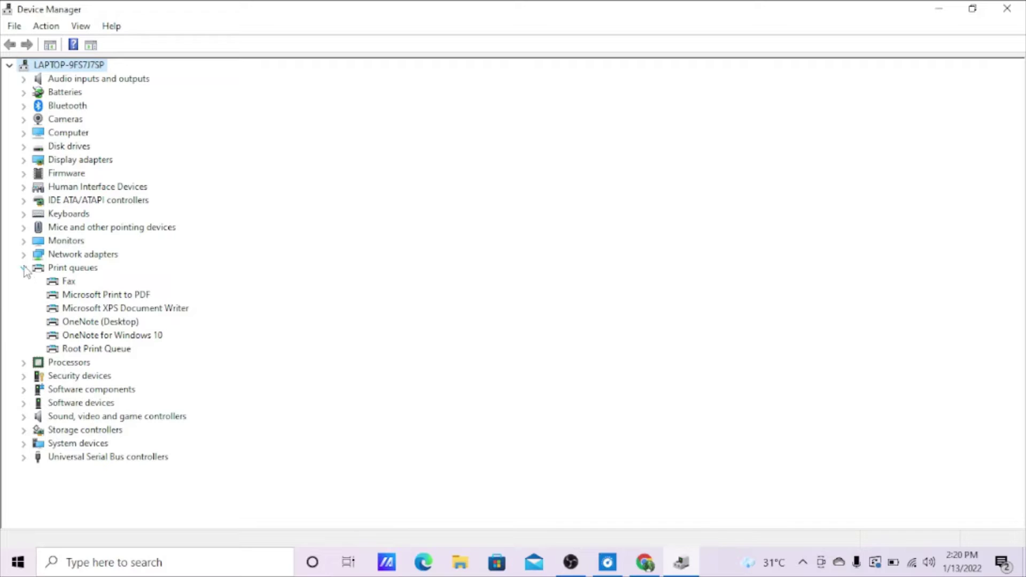
pyautogui.click(23, 254)
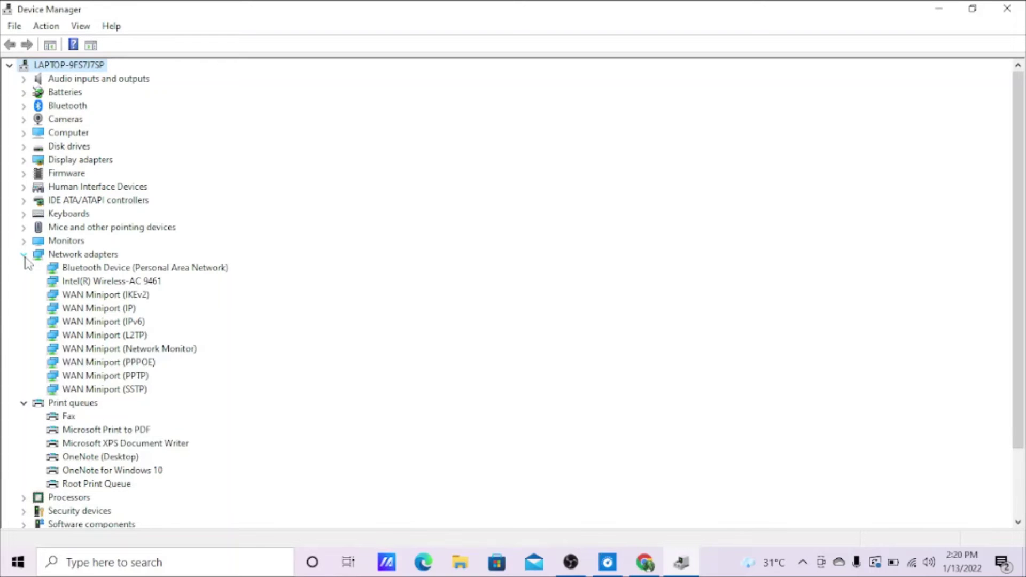
pyautogui.click(24, 403)
pyautogui.click(24, 404)
pyautogui.scroll(-2, 125, 376)
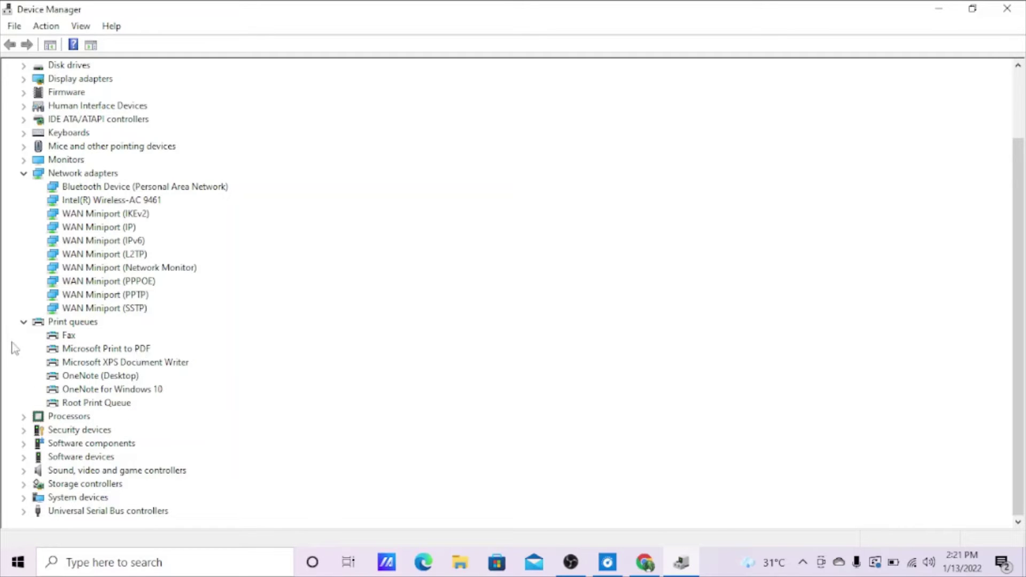
pyautogui.click(24, 321)
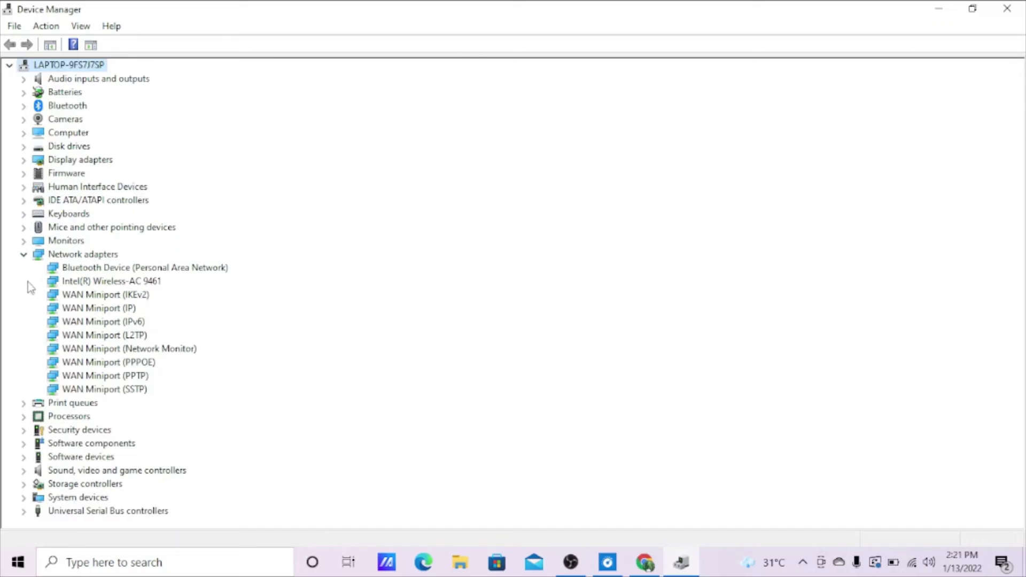
pyautogui.click(23, 254)
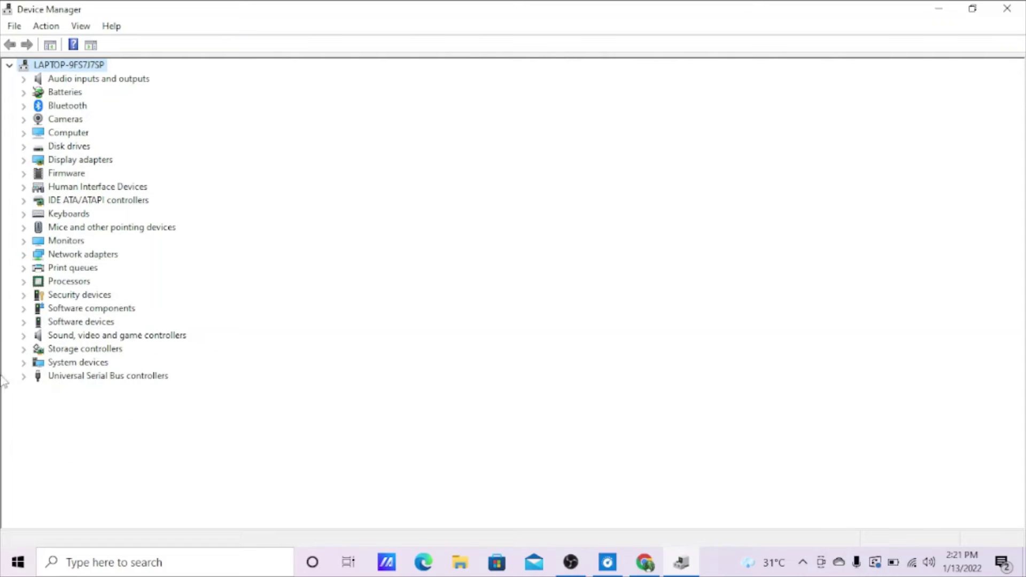
# Examine the entries under Processors and Security devices, collapsing each category after viewing it
pyautogui.click(23, 282)
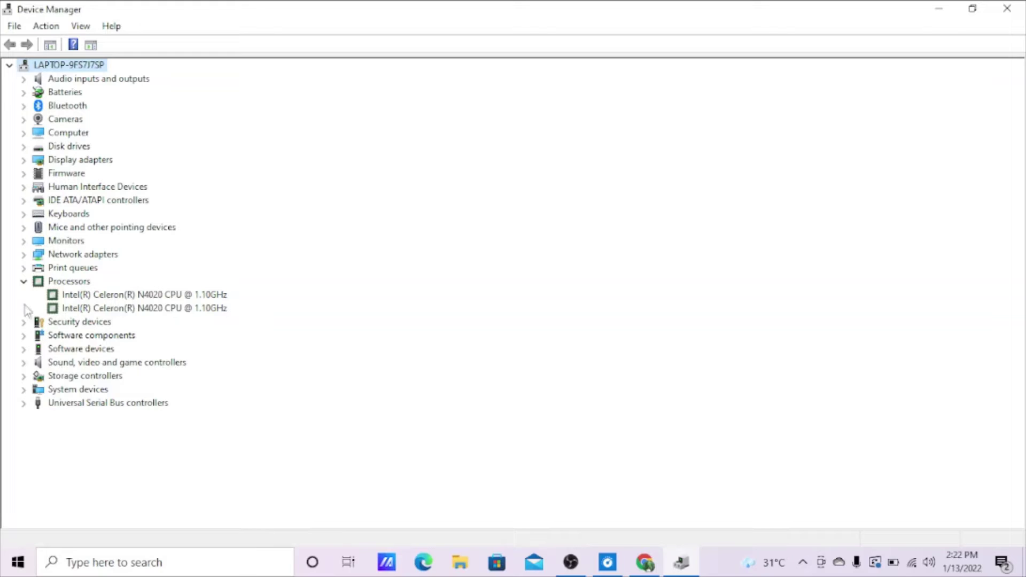
pyautogui.click(23, 281)
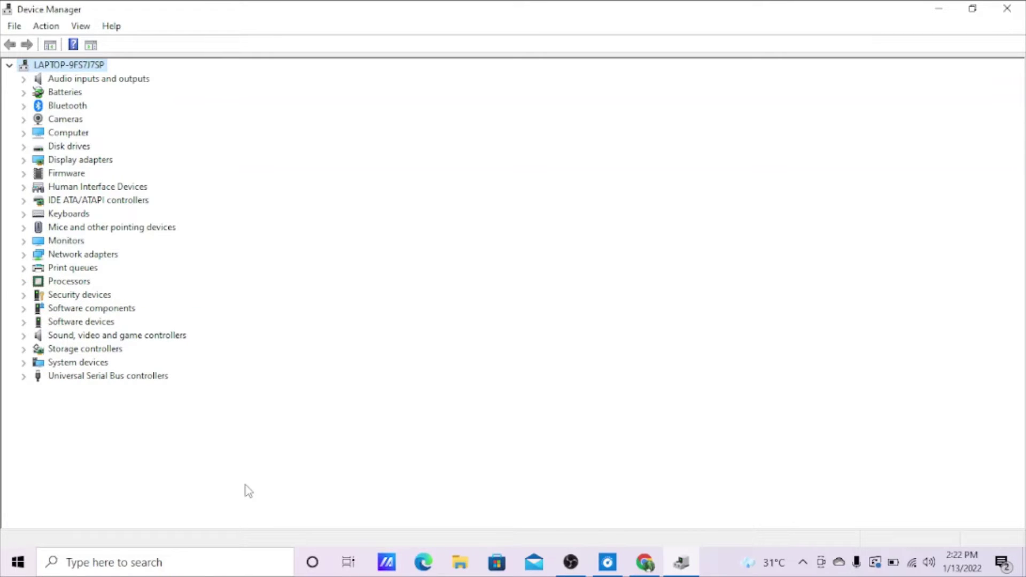
pyautogui.click(23, 295)
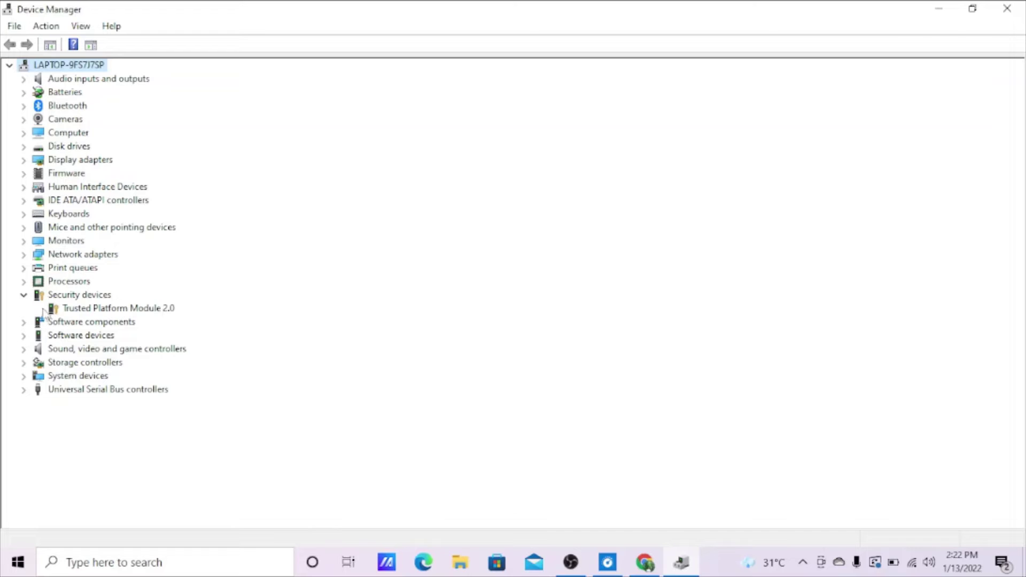
pyautogui.click(23, 295)
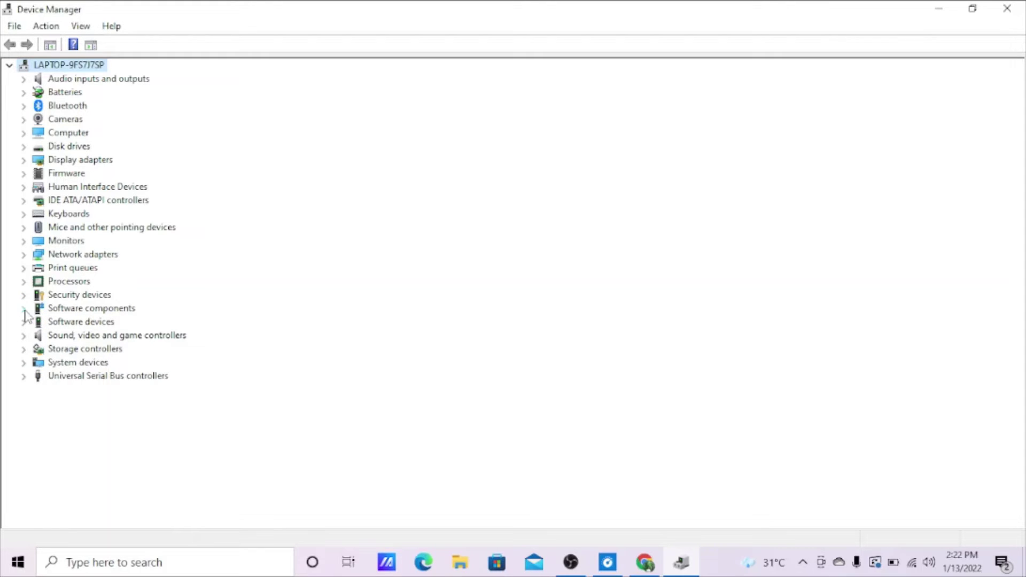
# Examine the entries under Software components and Software devices, collapsing each category after viewing it
pyautogui.click(24, 309)
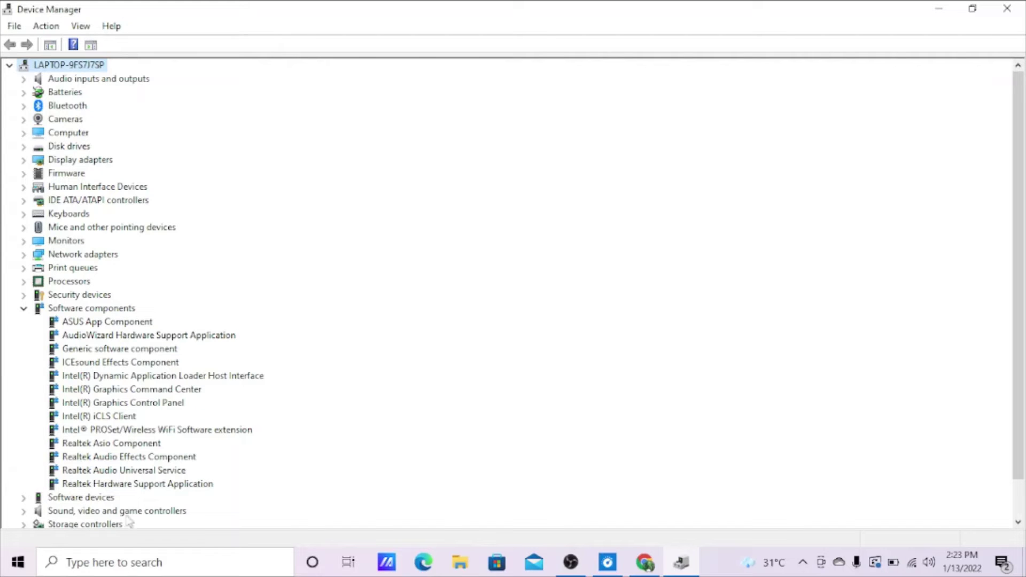
pyautogui.click(23, 309)
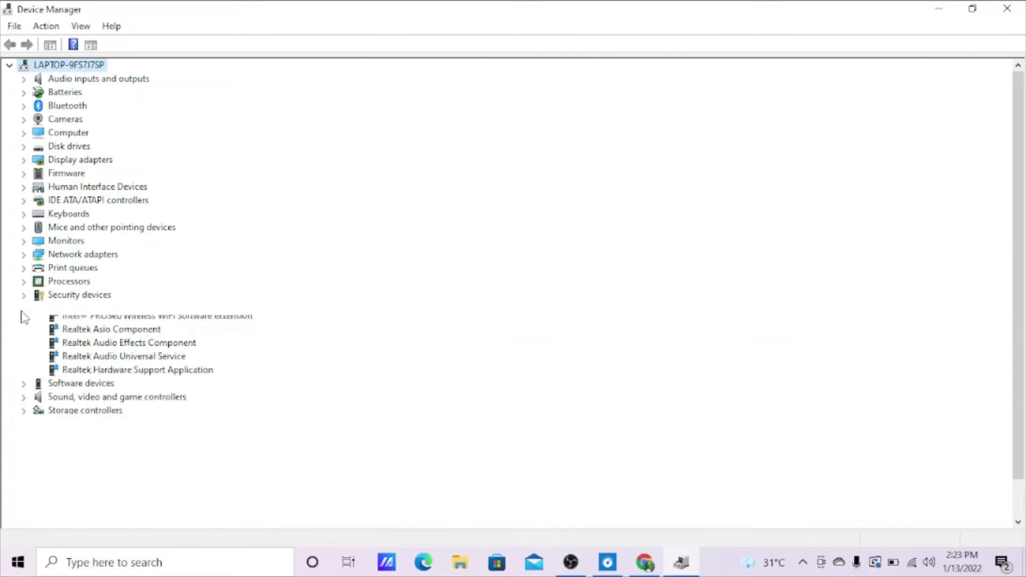
pyautogui.click(23, 322)
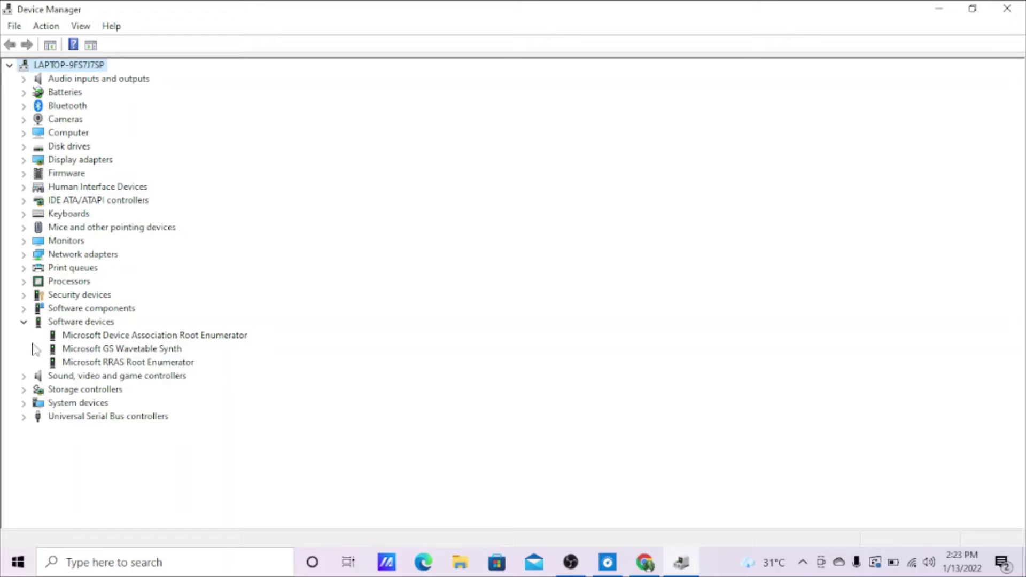
pyautogui.click(23, 321)
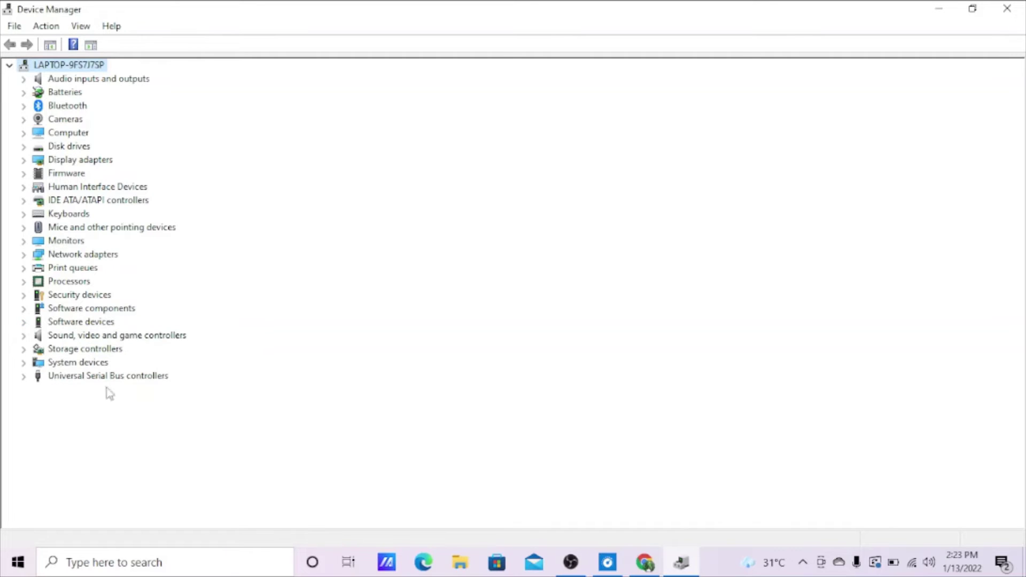
# Examine the entries under Sound, video and game controllers, collapse that category, and examine the Storage controllers
pyautogui.click(23, 336)
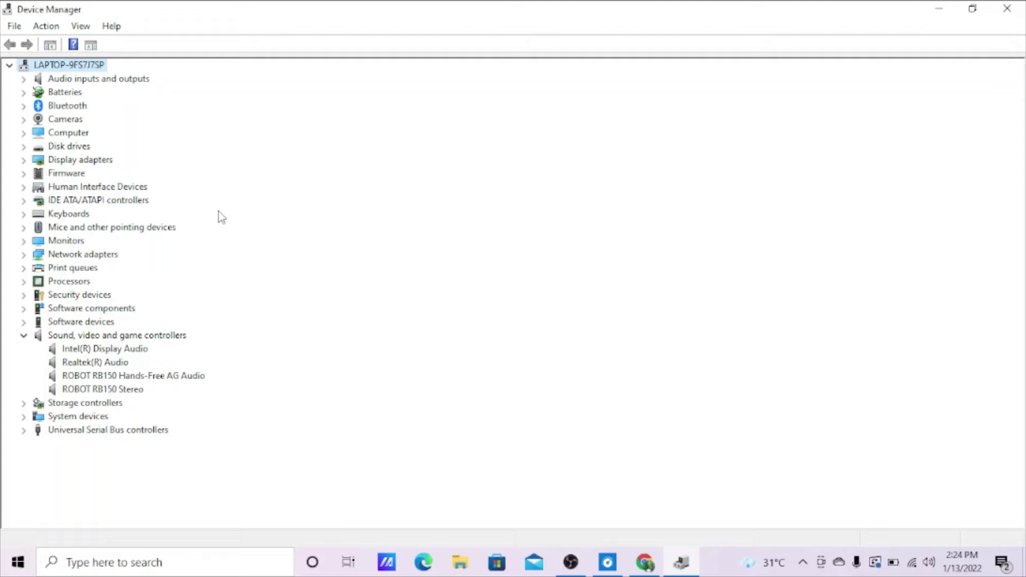
pyautogui.click(24, 335)
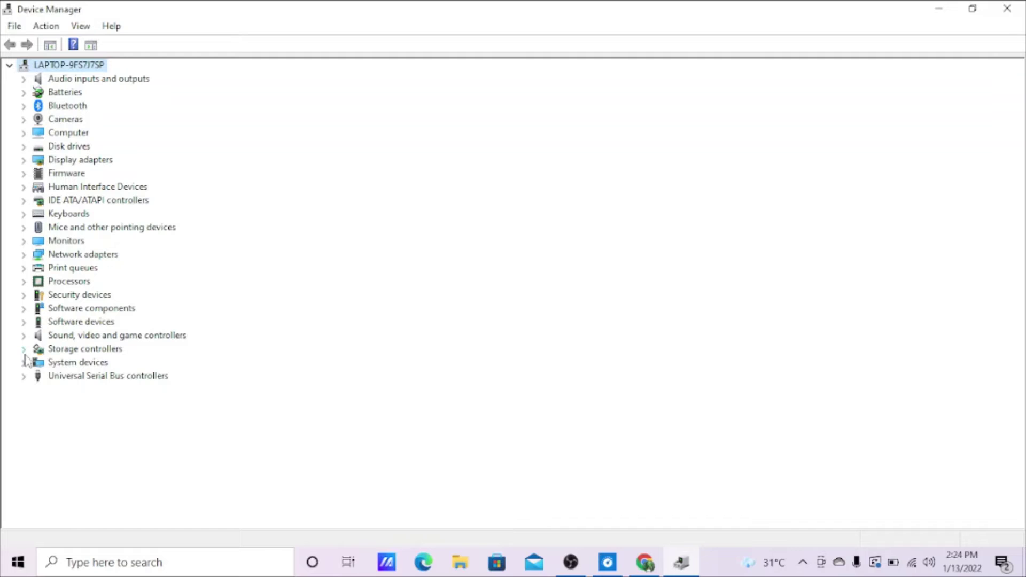
pyautogui.click(23, 350)
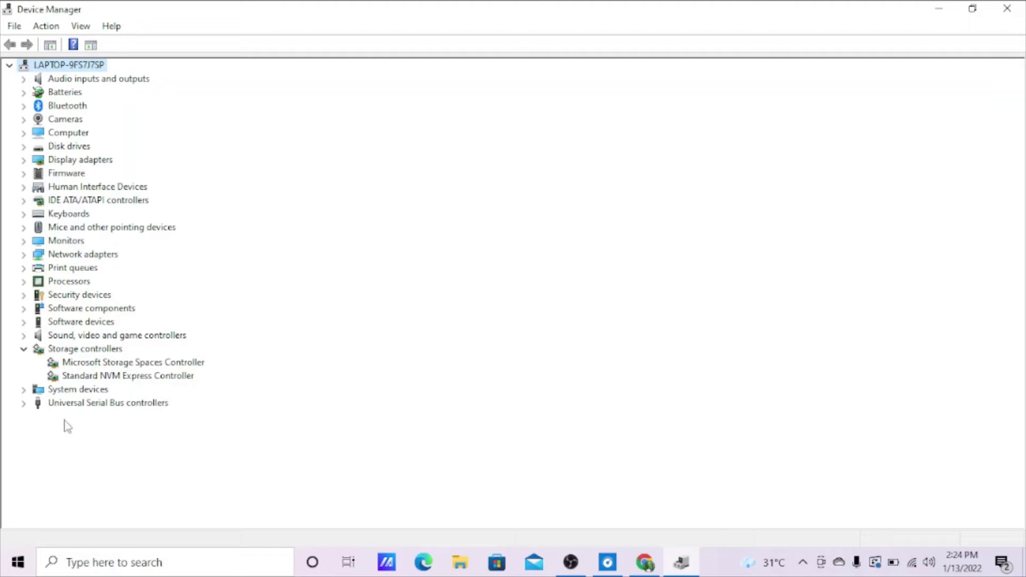
# Examine the full list of System devices, collapse it and Storage controllers, and expand Universal Serial Bus controllers
pyautogui.click(24, 389)
pyautogui.scroll(4, 36, 332)
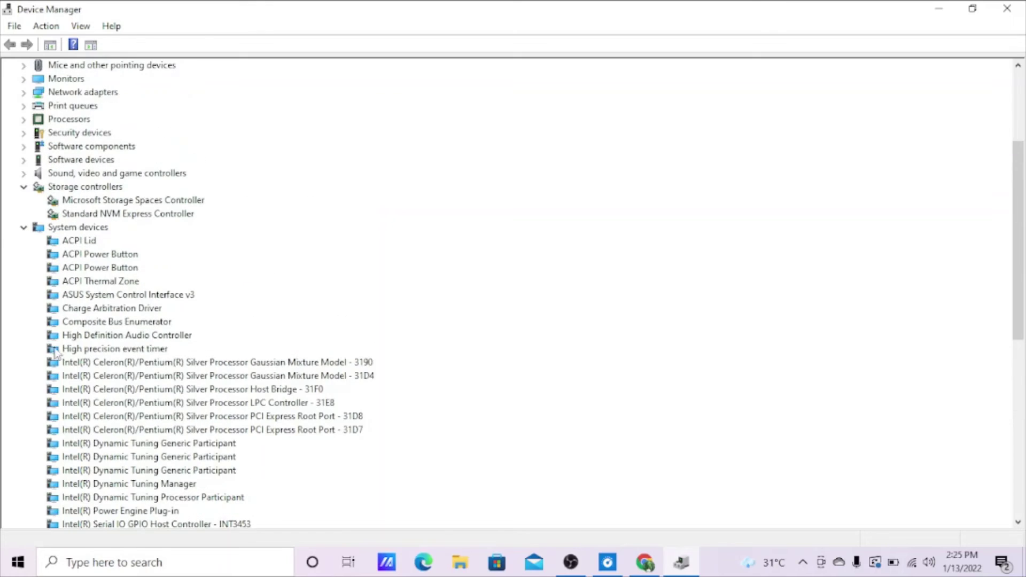
pyautogui.click(24, 186)
pyautogui.scroll(-1, 115, 315)
pyautogui.scroll(-1, 128, 323)
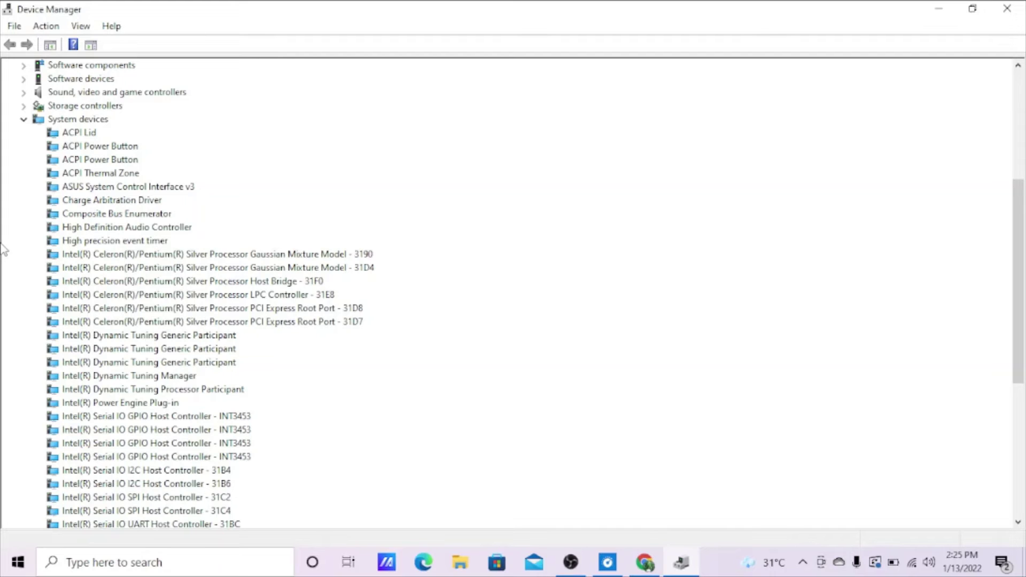
pyautogui.scroll(-7, 165, 262)
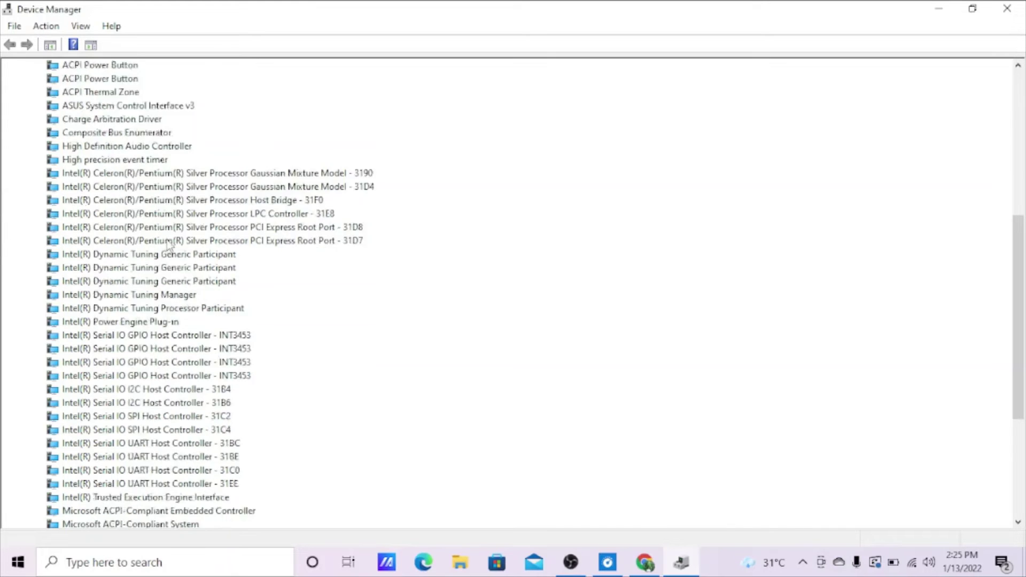
pyautogui.scroll(7, 167, 251)
pyautogui.scroll(3, 167, 283)
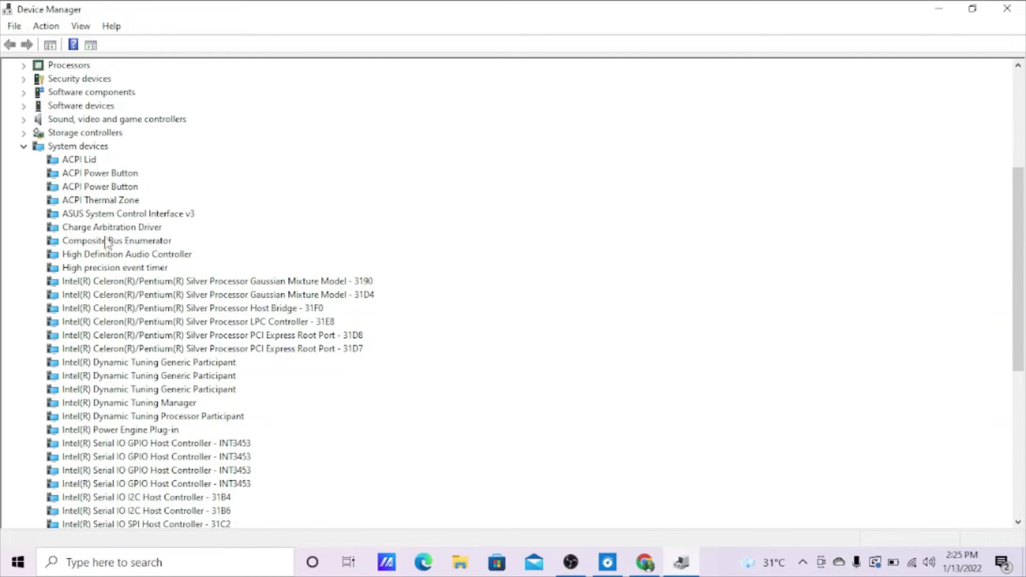
pyautogui.scroll(-5, 109, 245)
pyautogui.scroll(-3, 109, 246)
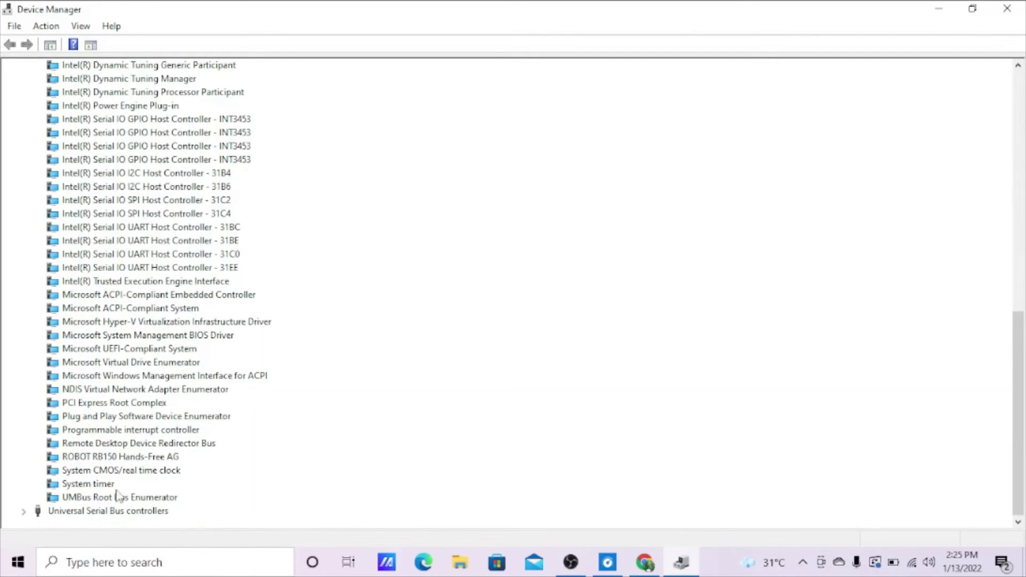
pyautogui.scroll(5, 153, 444)
pyautogui.scroll(4, 153, 435)
pyautogui.click(24, 187)
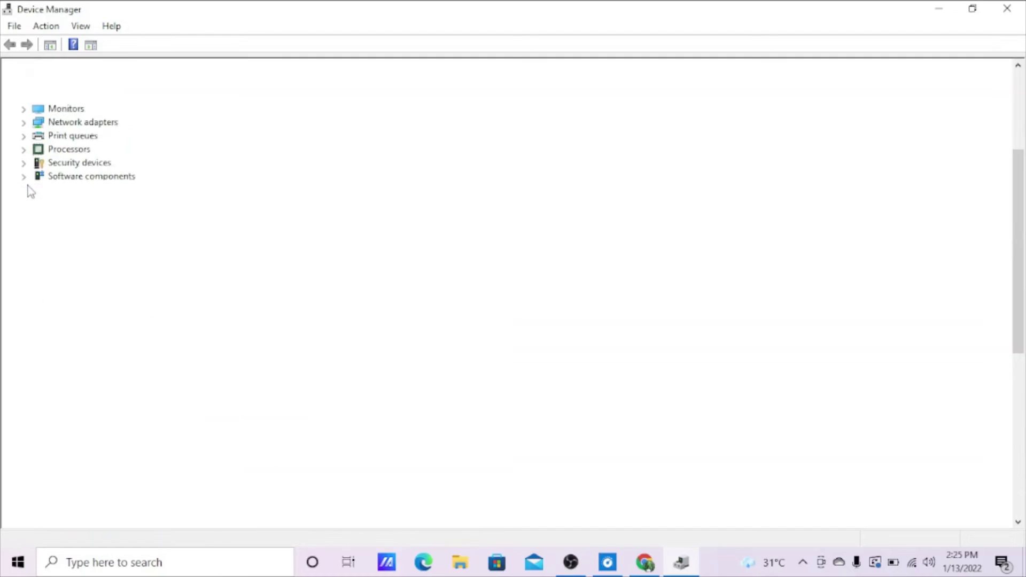
pyautogui.click(23, 378)
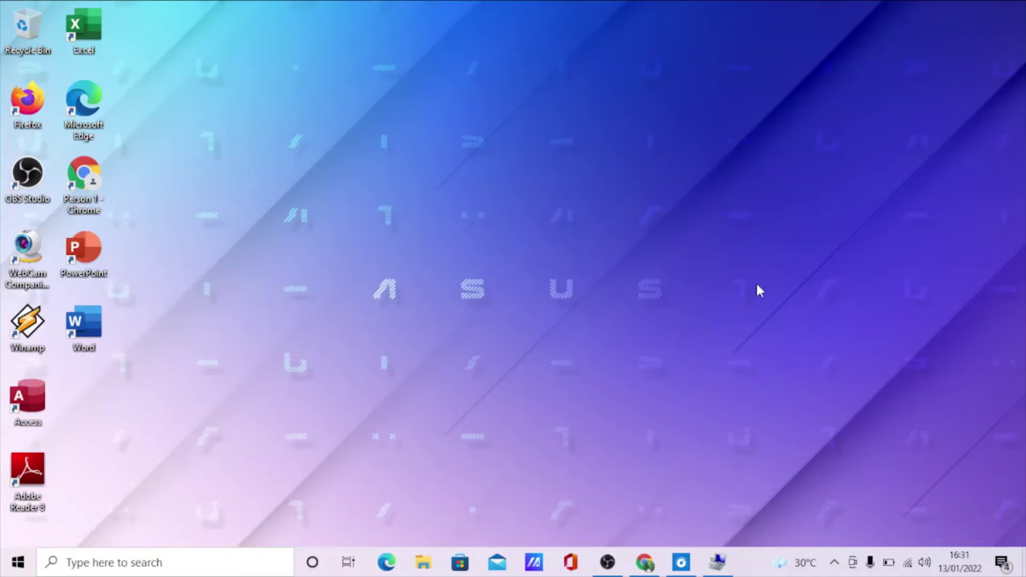
# Open Disk Management in a maximized window to view the partitions of Disk 0, and close it
pyautogui.rightClick(9, 566)
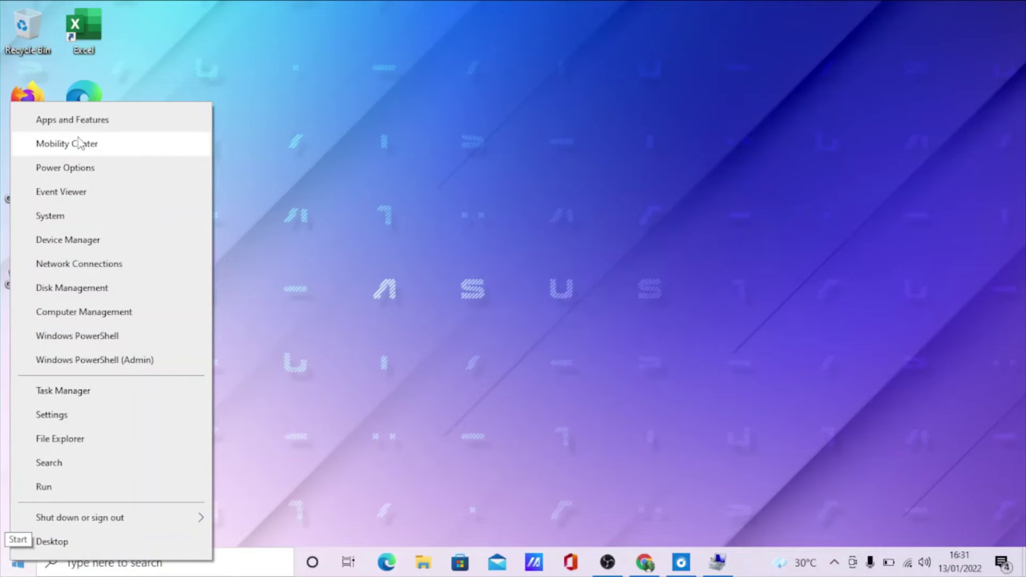
pyautogui.click(66, 291)
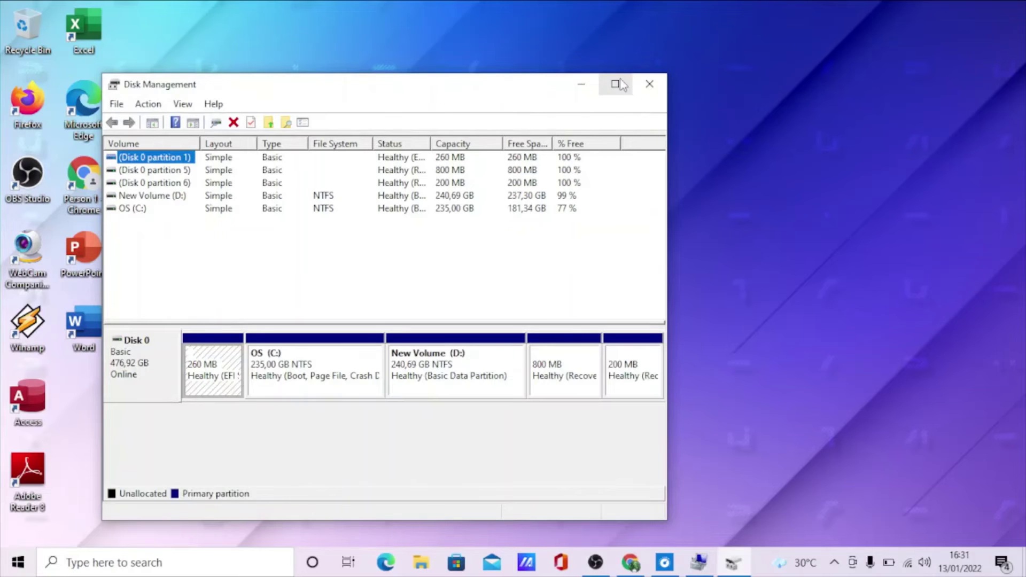
pyautogui.click(616, 84)
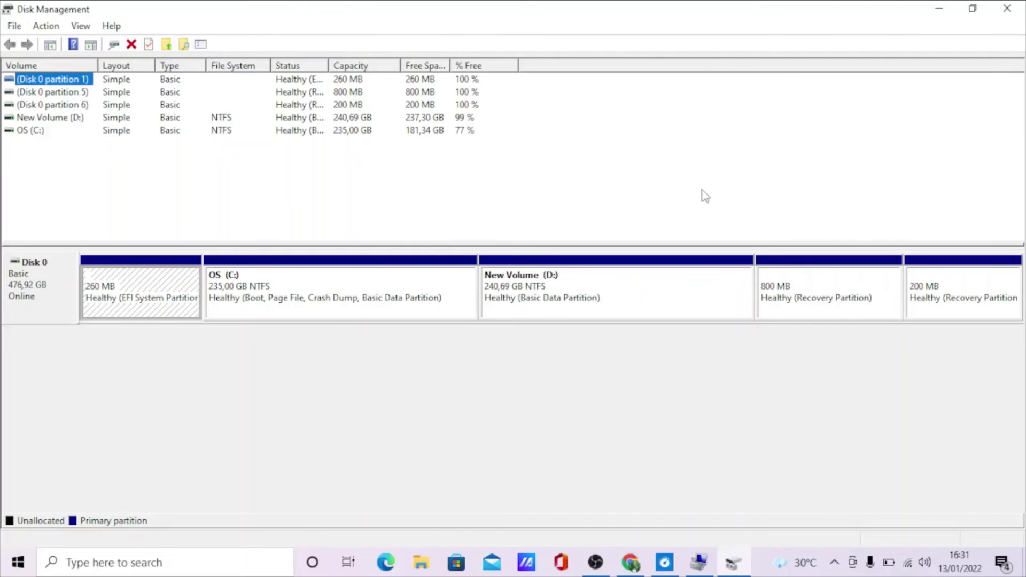
pyautogui.click(1007, 8)
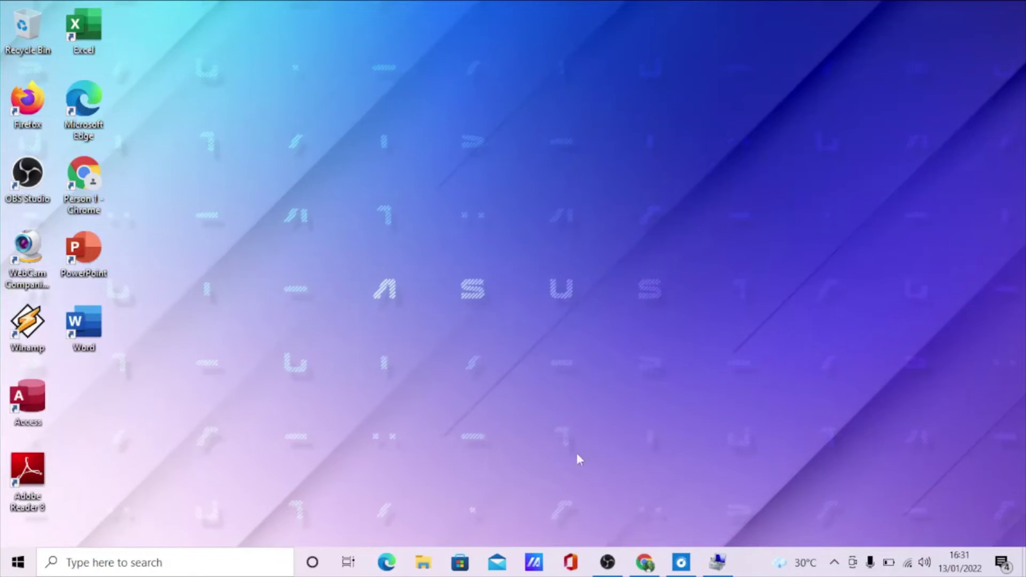
# Open Computer Management through the Manage option of This PC in File Explorer and maximize its window
pyautogui.click(424, 566)
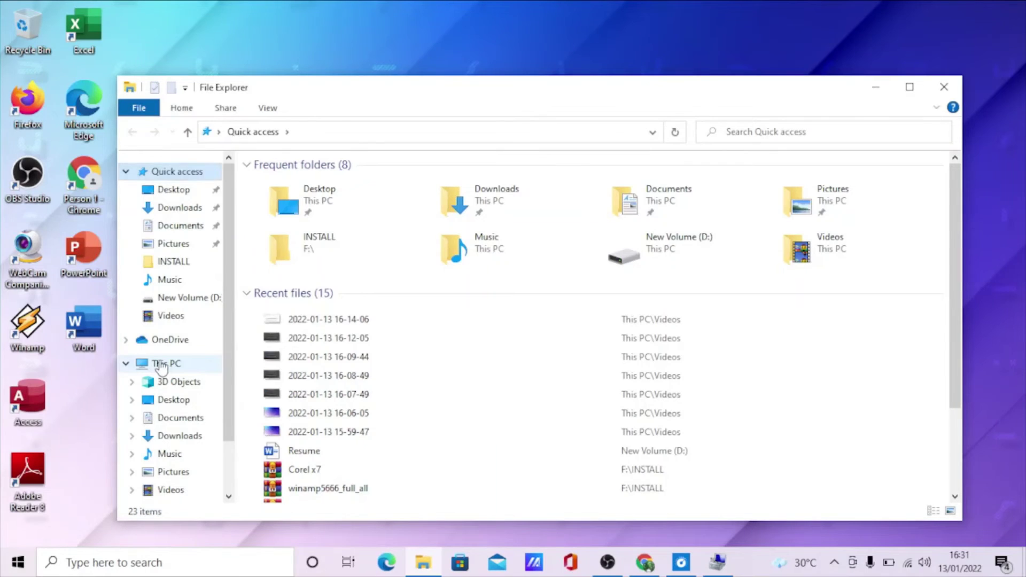
pyautogui.rightClick(162, 365)
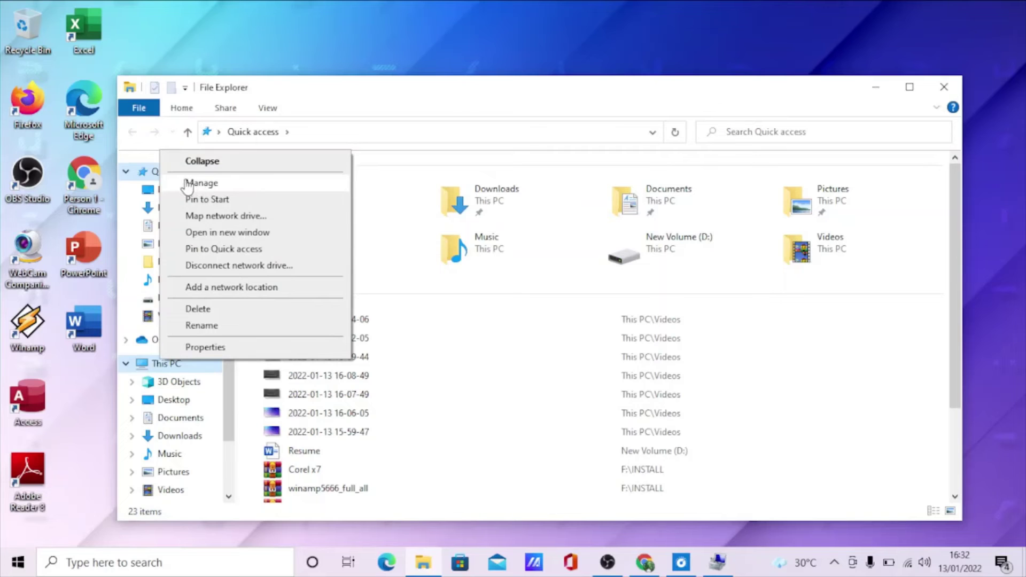
pyautogui.click(208, 184)
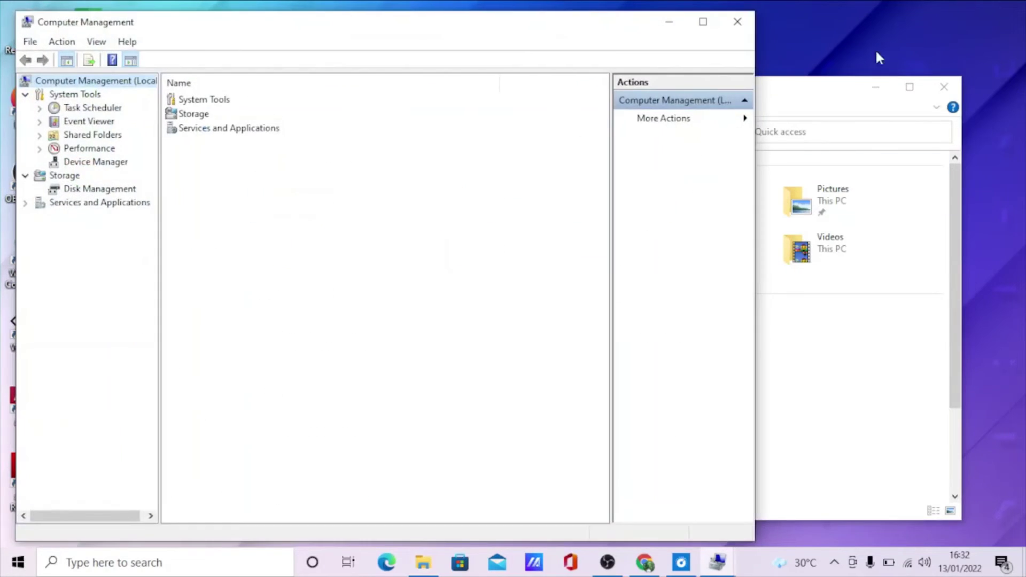
pyautogui.click(698, 21)
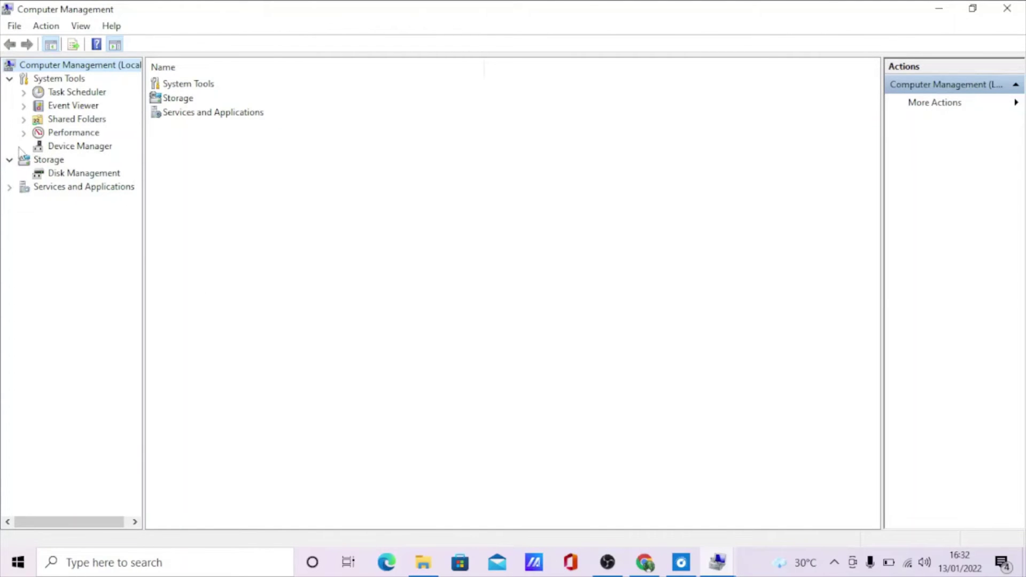
# Open Disk Management within Computer Management and shrink the OS (C:) volume by 12000 MB
pyautogui.click(70, 175)
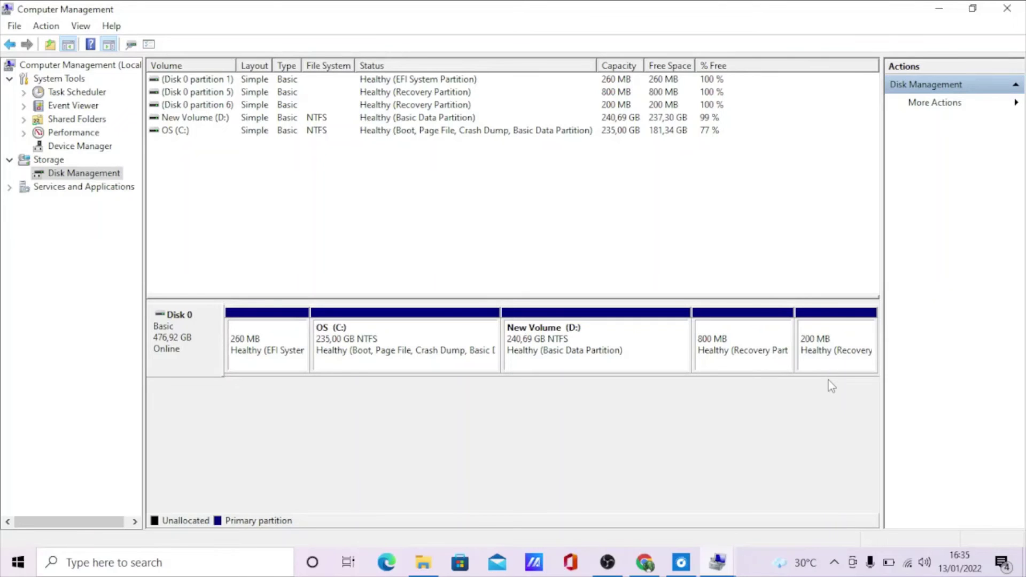
pyautogui.rightClick(407, 336)
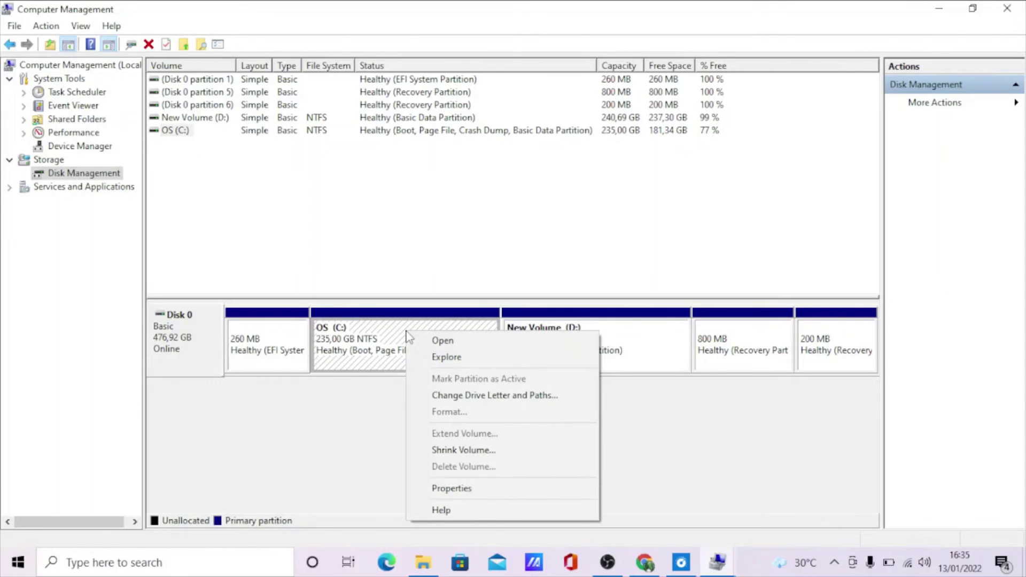
pyautogui.click(460, 451)
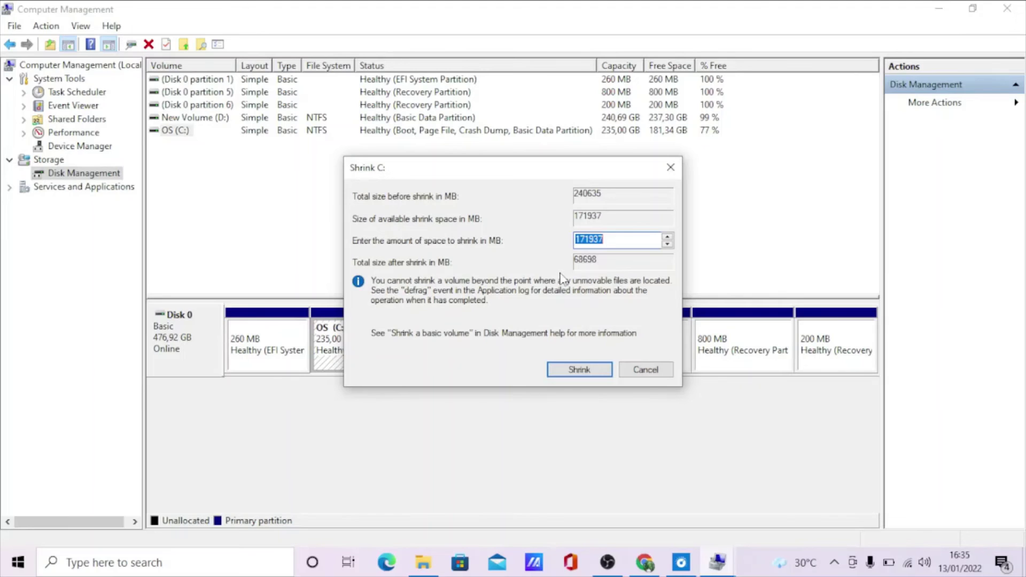
pyautogui.click(642, 235)
pyautogui.press('BackSpace')
pyautogui.press('BackSpace')
pyautogui.press('BackSpace')
pyautogui.press('BackSpace')
pyautogui.press('BackSpace')
pyautogui.write('2000')
pyautogui.click(576, 370)
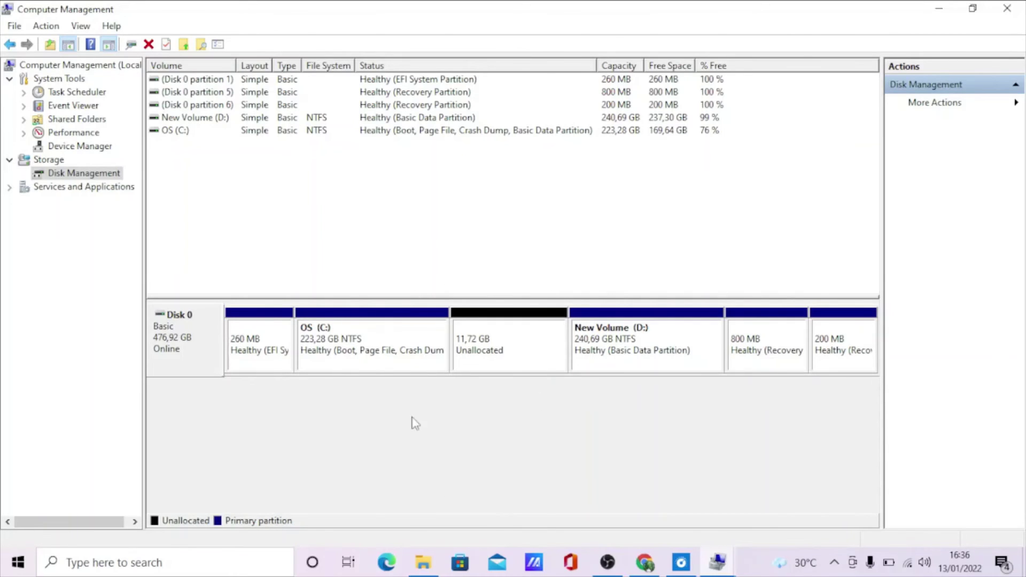
# Start a new simple volume in the unallocated space of Disk 0 with a size of 12000 MB
pyautogui.rightClick(514, 335)
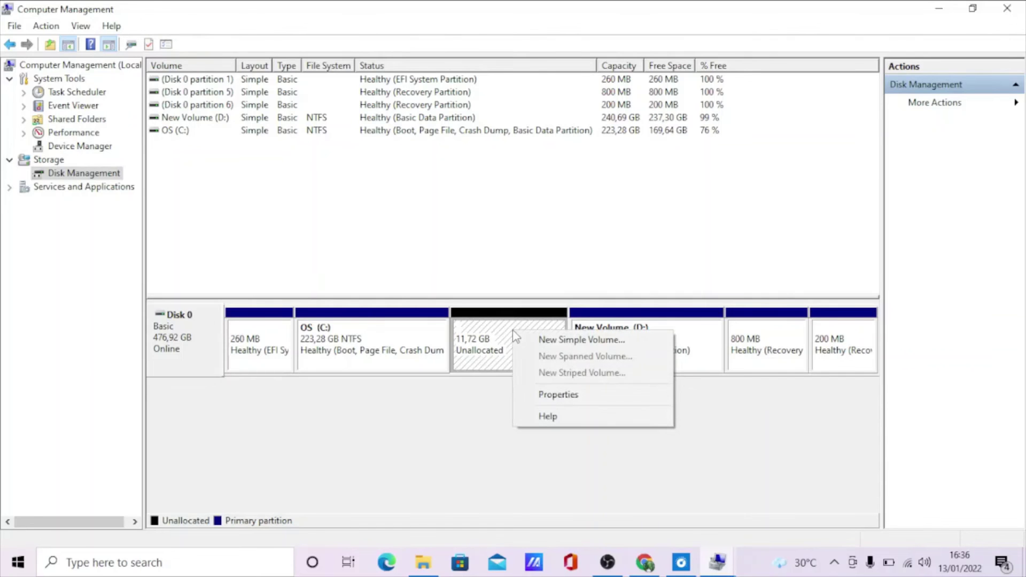
pyautogui.click(562, 342)
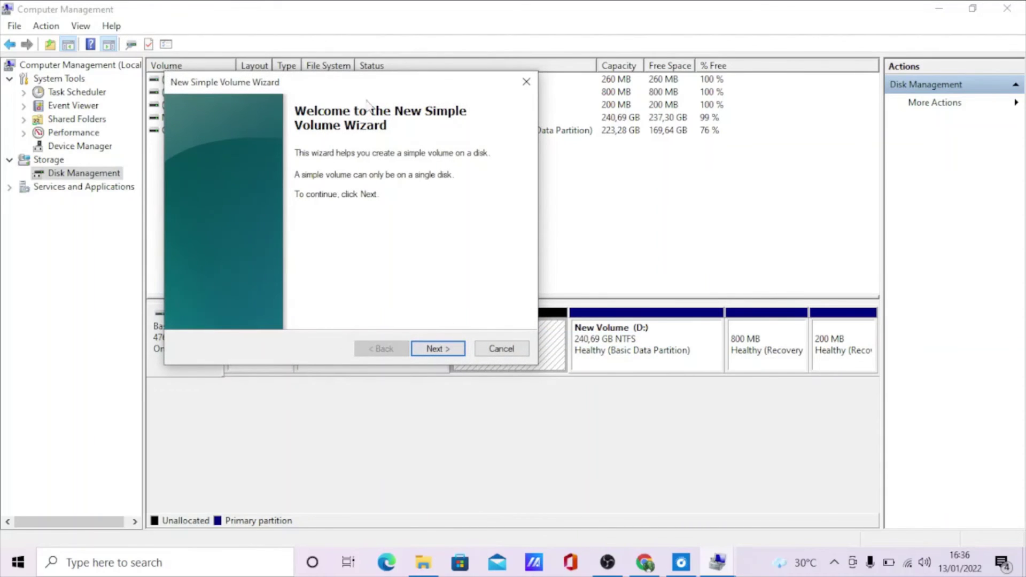
pyautogui.click(436, 348)
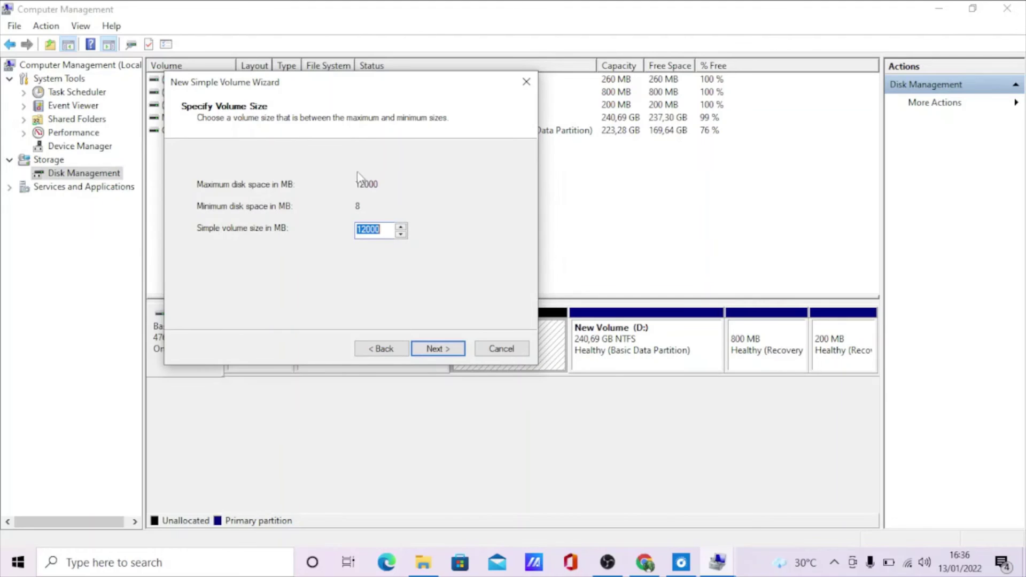
pyautogui.click(445, 351)
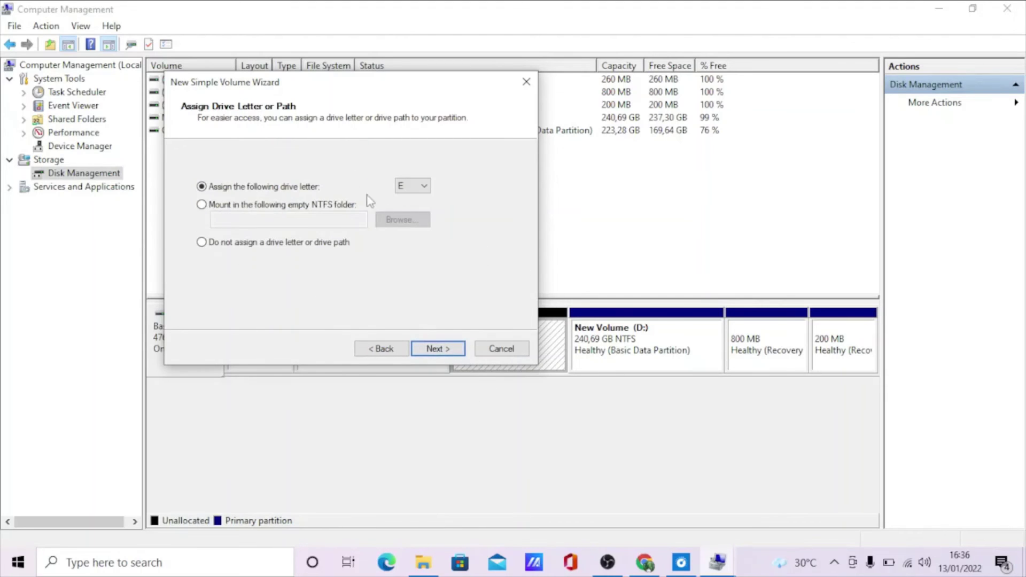
# Assign drive letter F and create the volume with NTFS, default allocation unit size, label New Volume and quick format
pyautogui.click(420, 187)
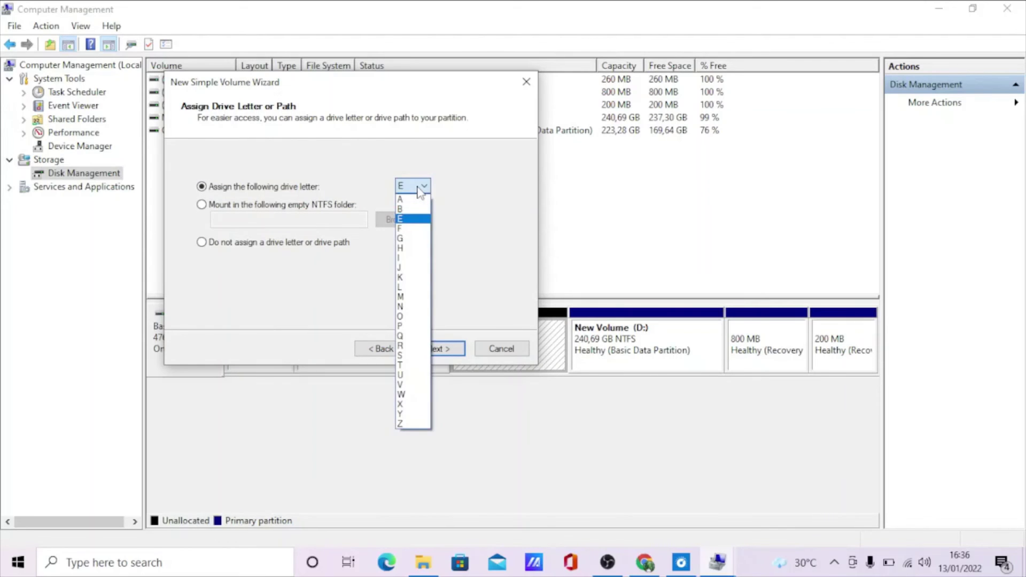
pyautogui.click(365, 84)
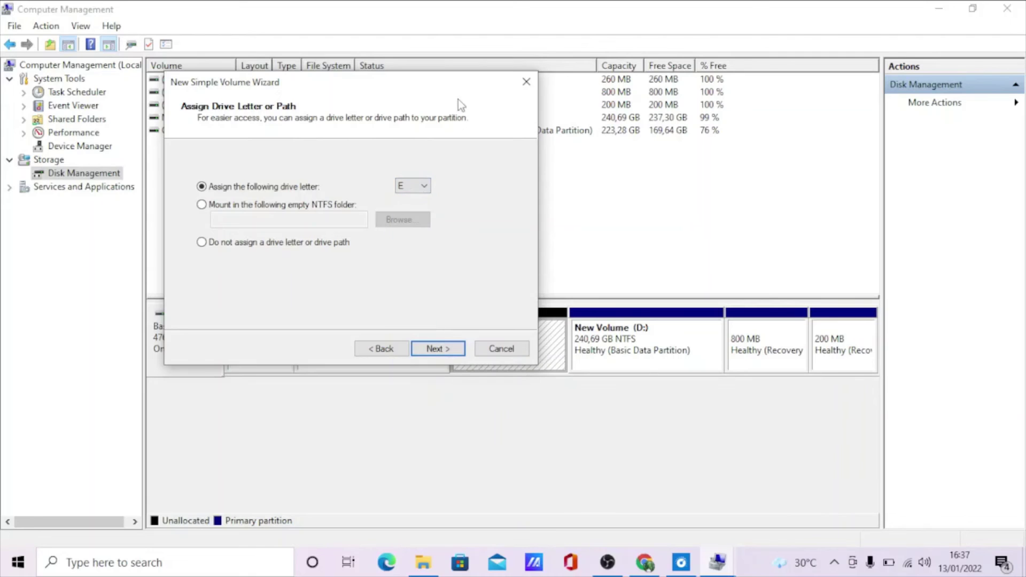
pyautogui.moveTo(421, 94); pyautogui.dragTo(539, 11)
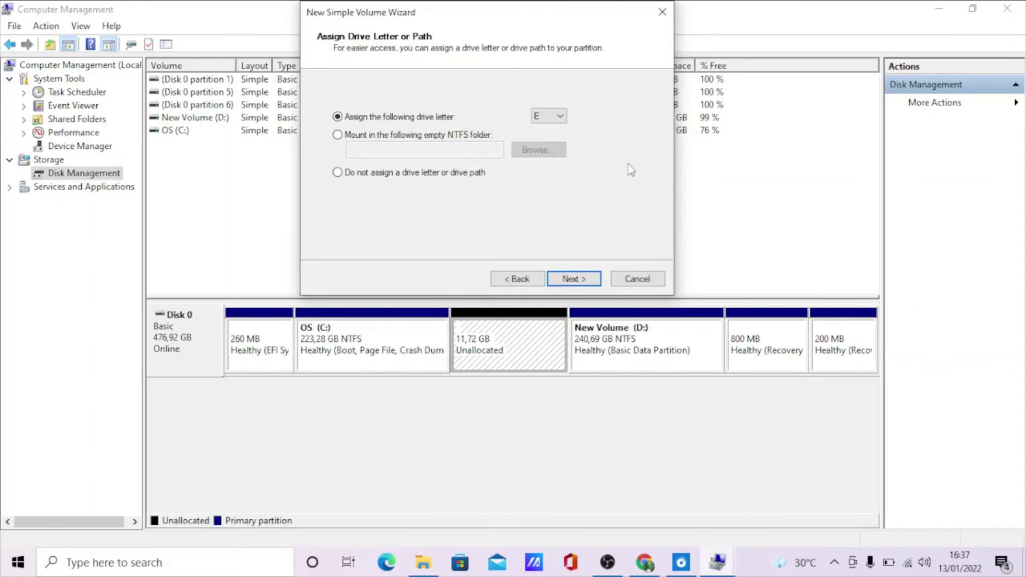
pyautogui.click(558, 116)
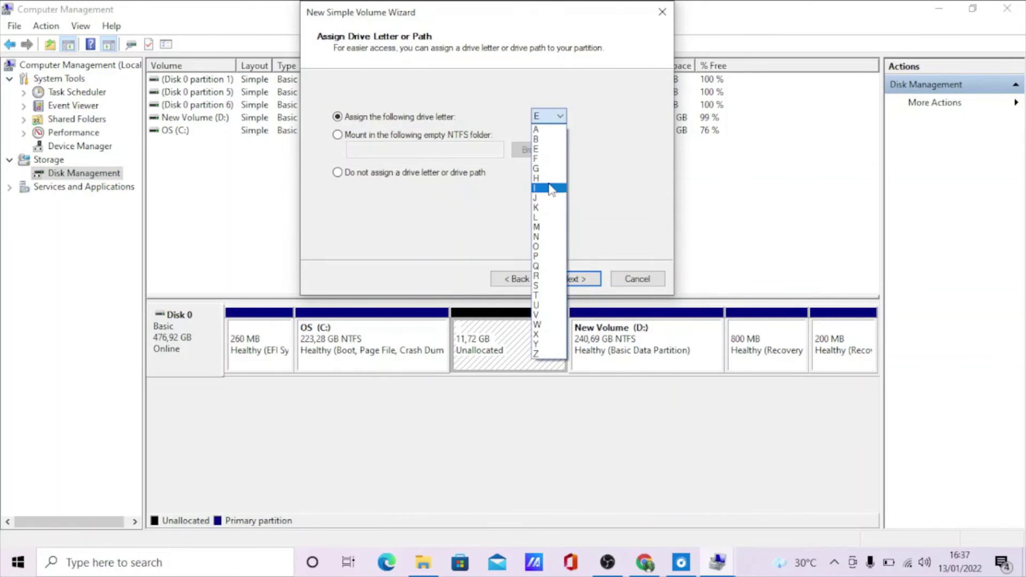
pyautogui.click(544, 158)
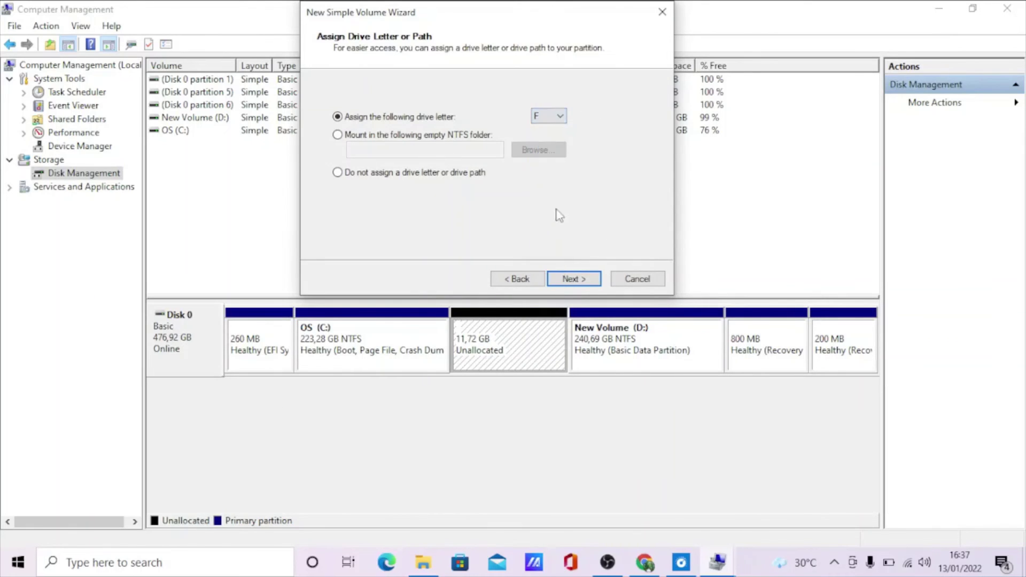
pyautogui.click(582, 289)
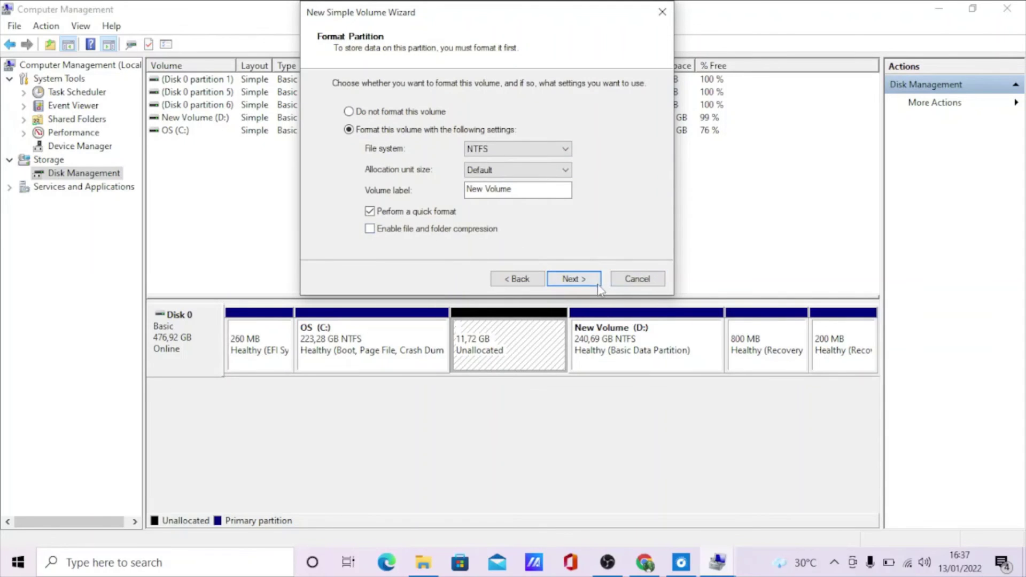
pyautogui.click(598, 285)
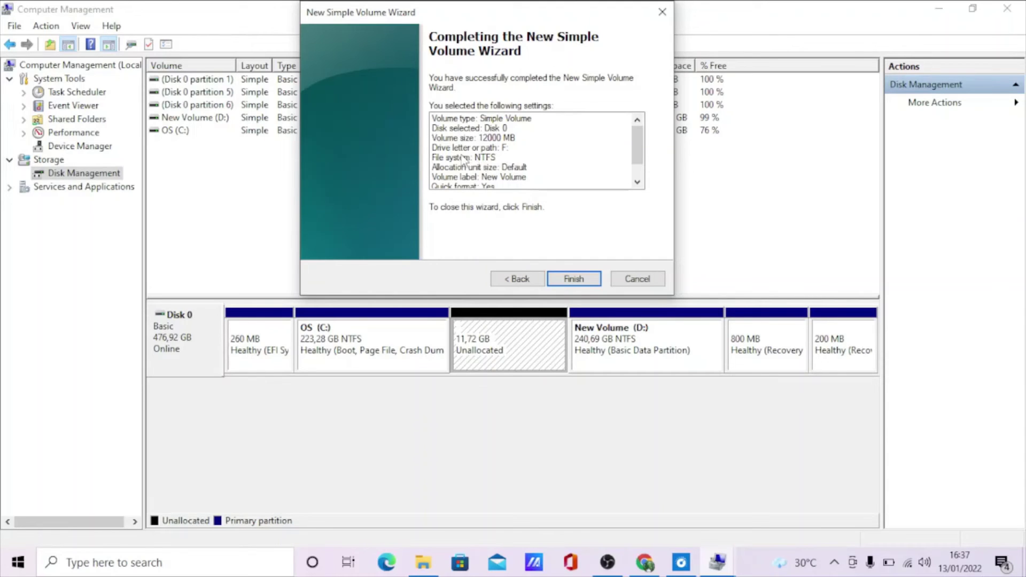
pyautogui.scroll(-2, 489, 159)
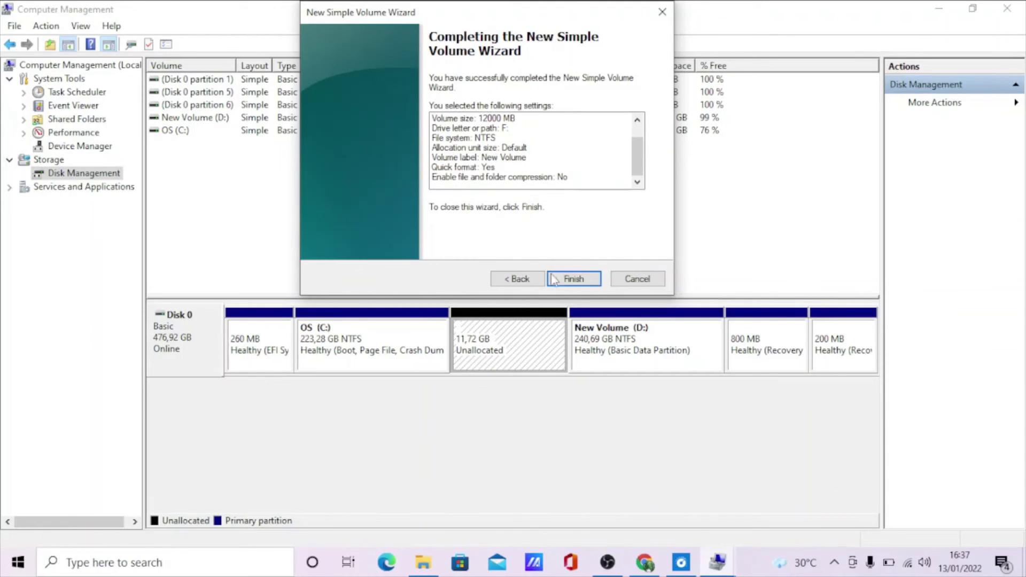
pyautogui.click(575, 285)
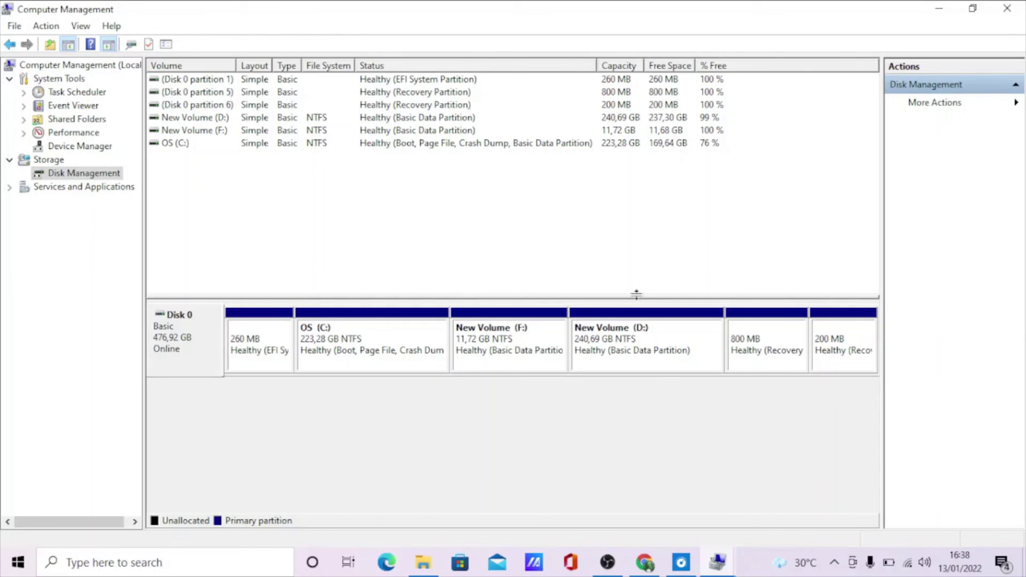
# View the contents of New Volume (F:) in File Explorer and close the window
pyautogui.click(422, 568)
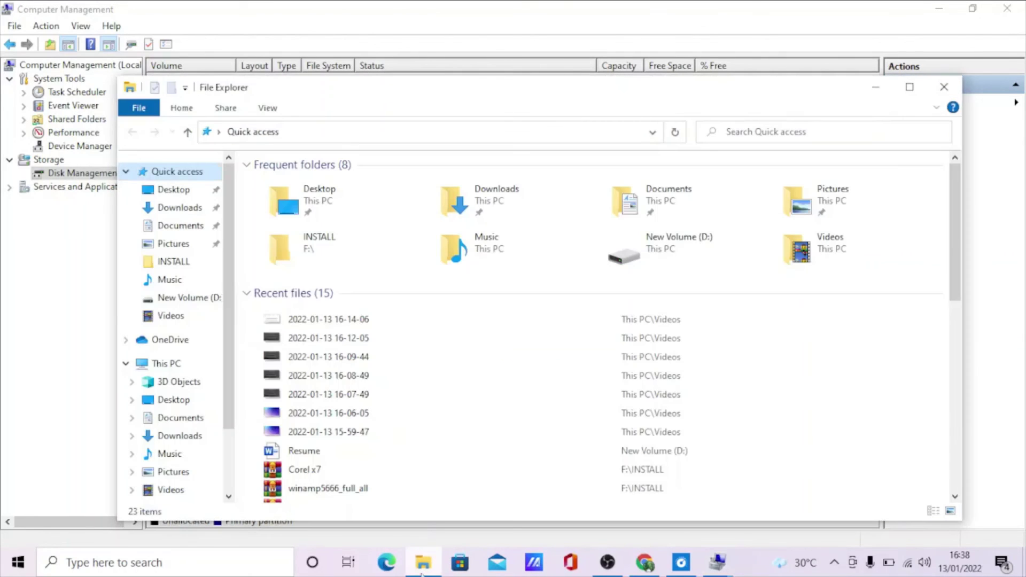
pyautogui.scroll(-3, 183, 390)
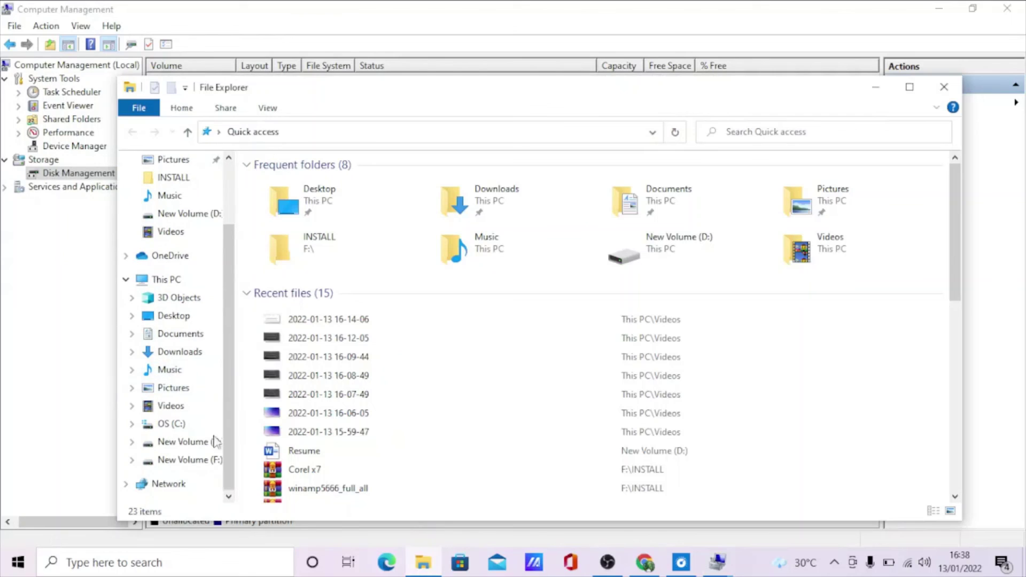
pyautogui.click(203, 463)
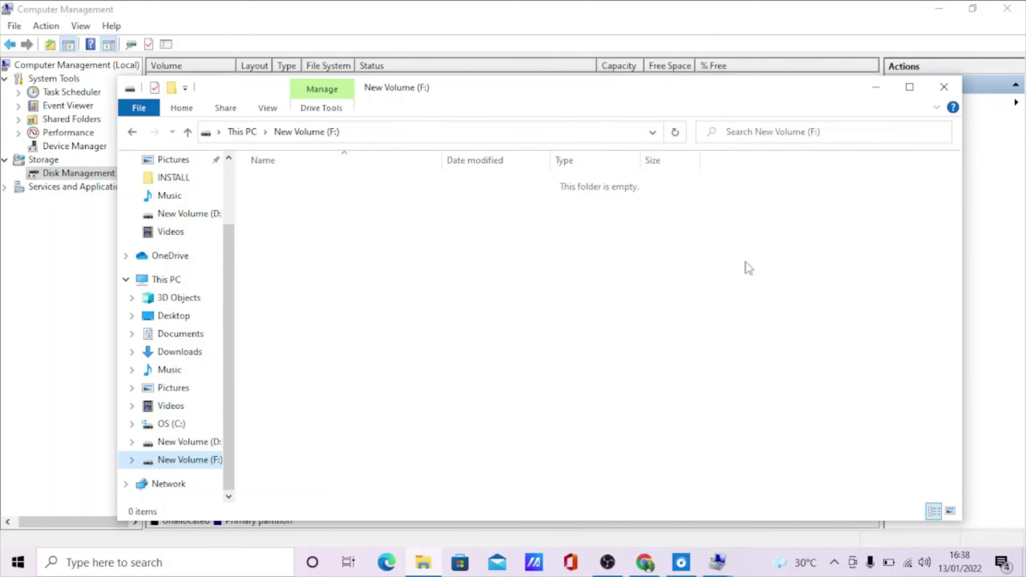
pyautogui.click(944, 87)
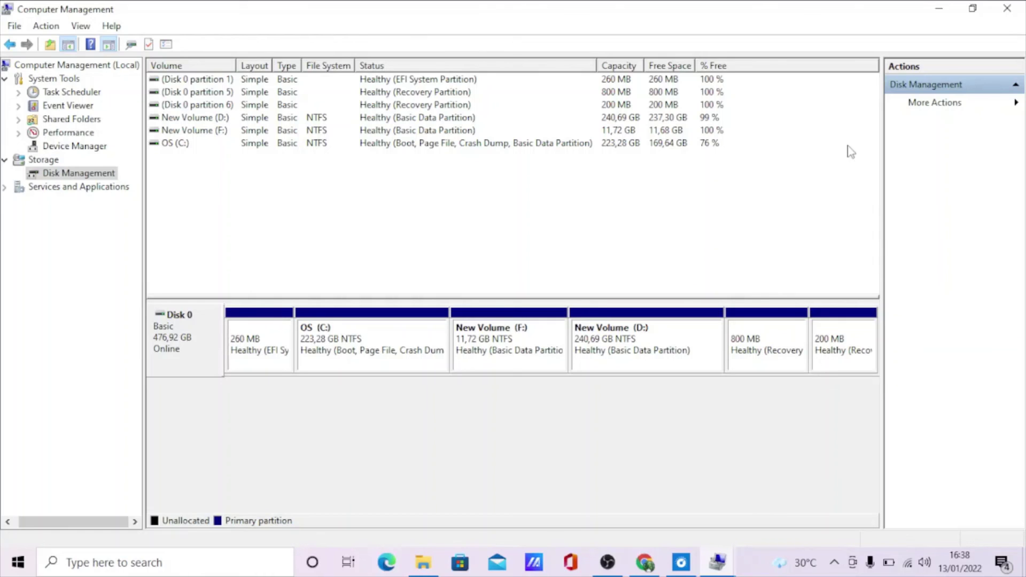
# Quick-format New Volume (F:) as NTFS with the default allocation unit size and the label New Volume
pyautogui.rightClick(503, 334)
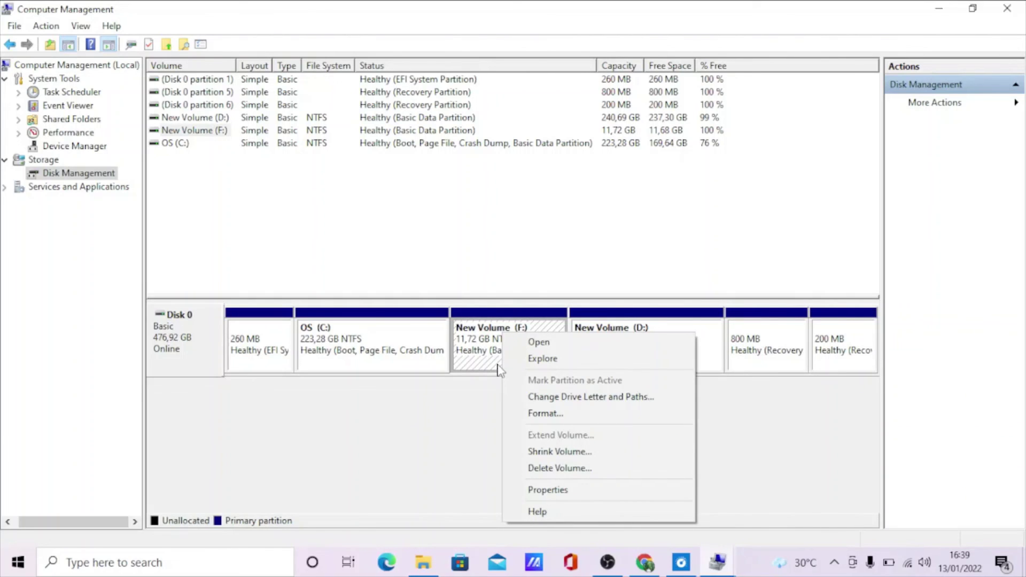
pyautogui.click(552, 414)
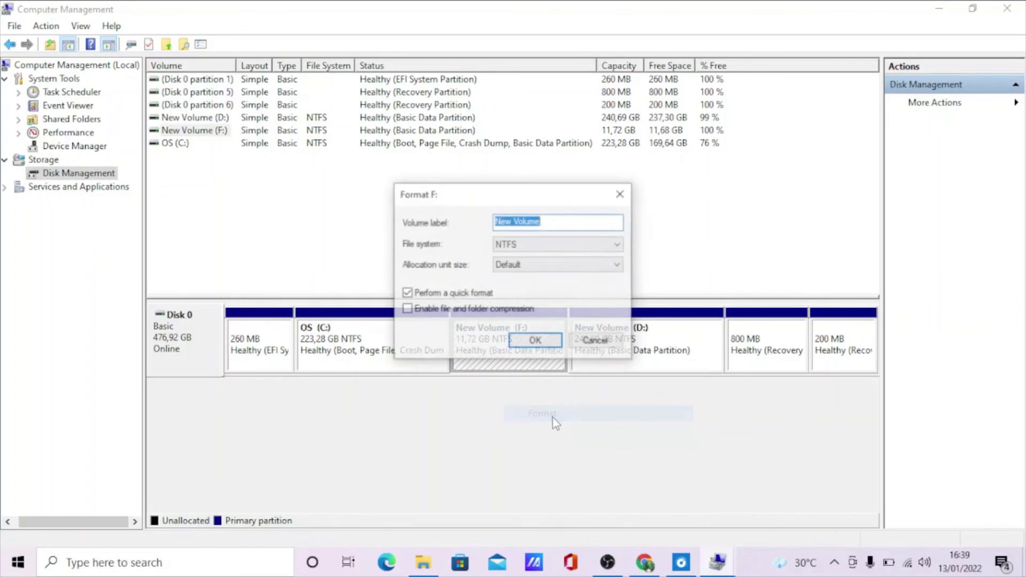
pyautogui.click(558, 342)
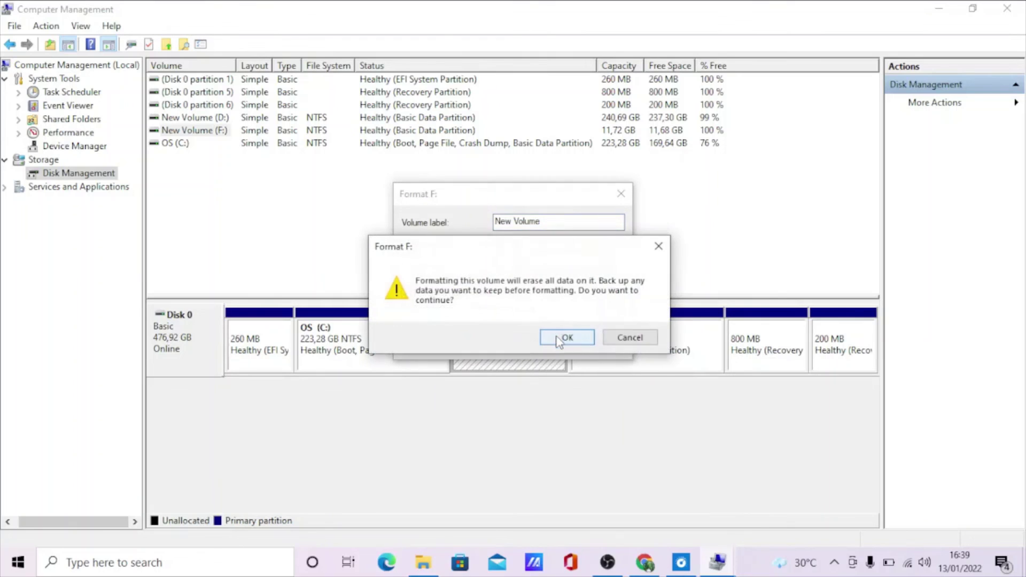
pyautogui.click(565, 339)
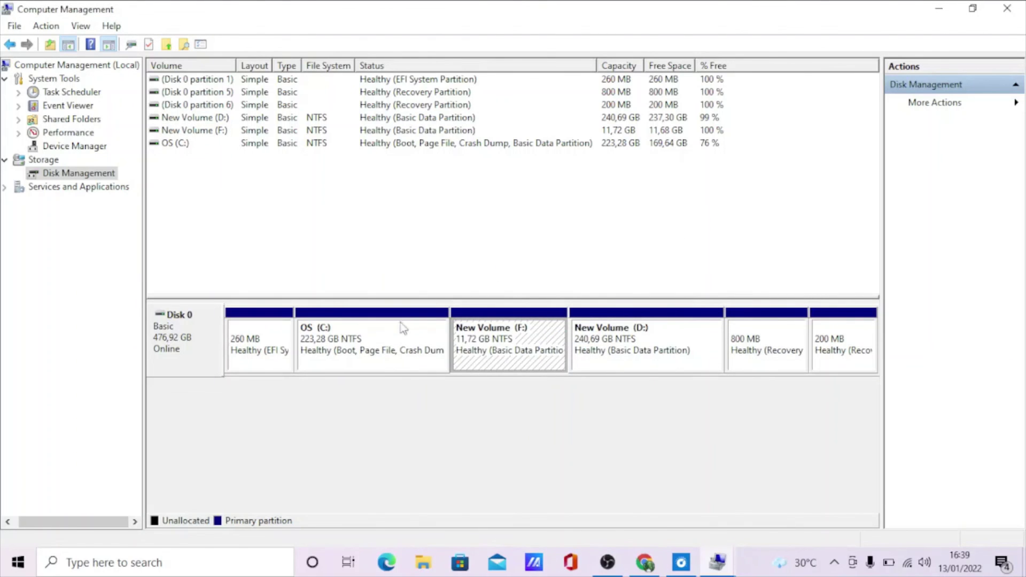
# Delete the New Volume (F:) partition from Disk 0
pyautogui.rightClick(502, 334)
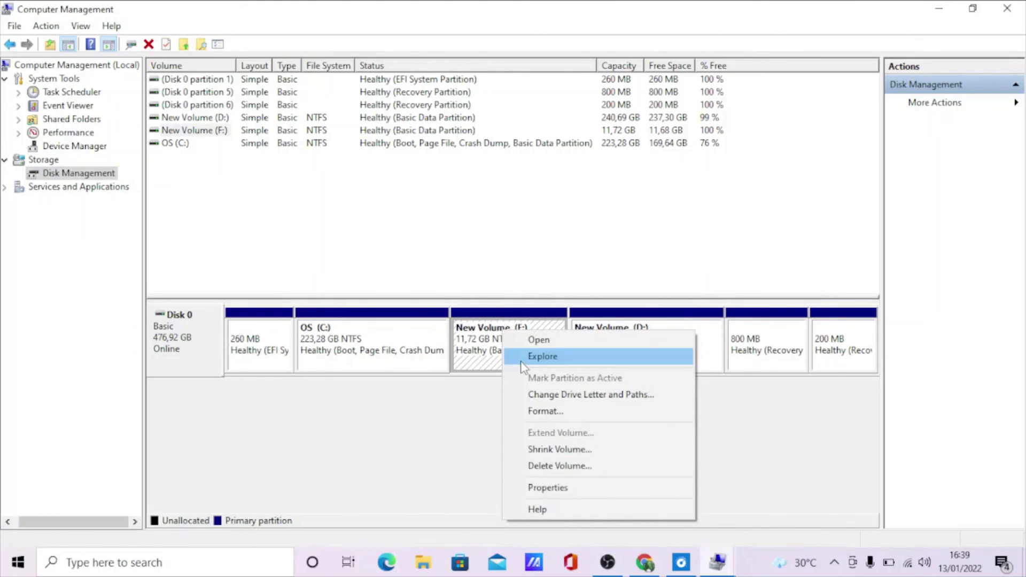
pyautogui.click(559, 466)
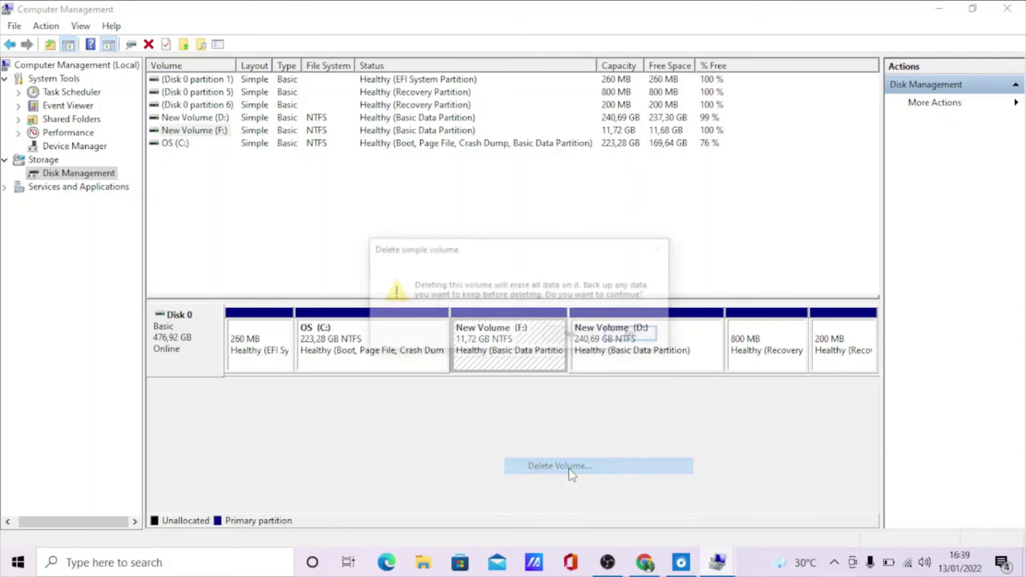
pyautogui.click(564, 335)
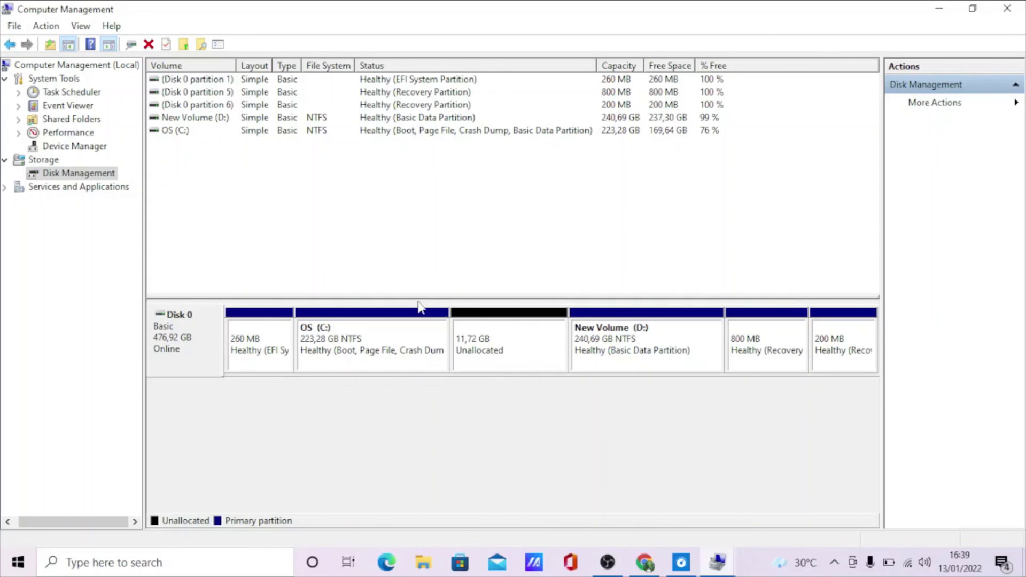
# Extend the OS (C:) volume by 12000 MB using the unallocated space on Disk 0
pyautogui.rightClick(363, 344)
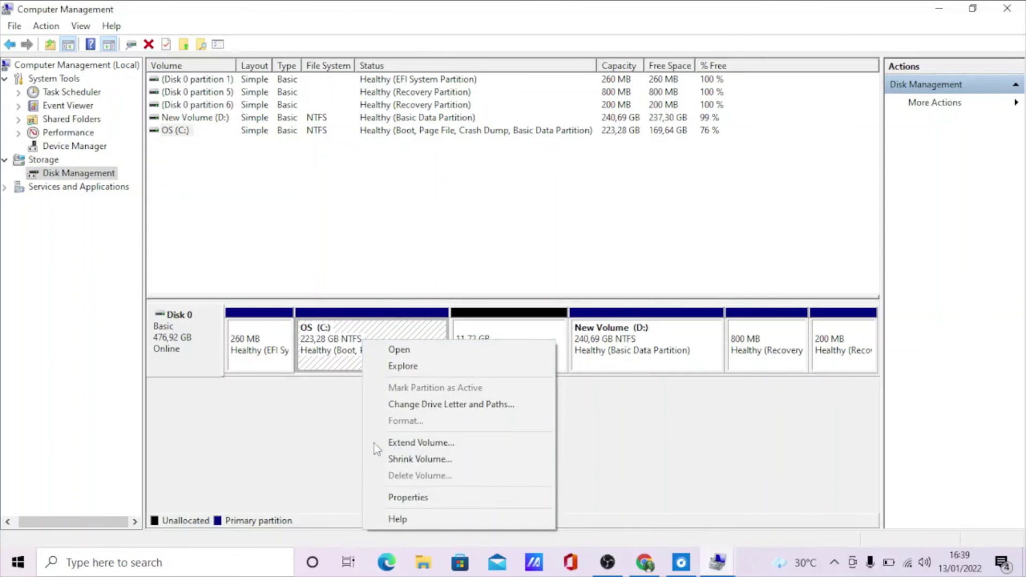
pyautogui.click(444, 444)
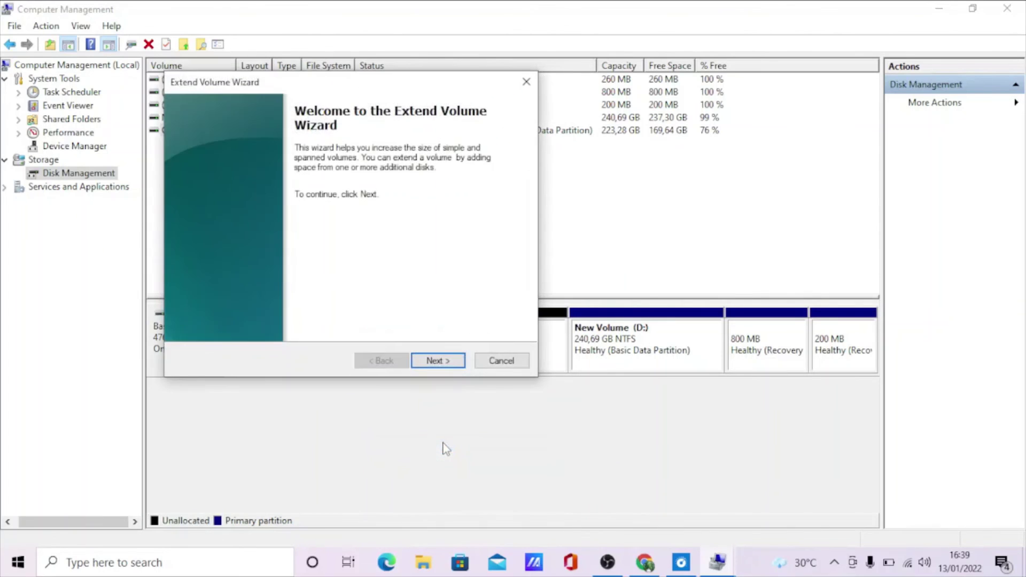
pyautogui.click(438, 361)
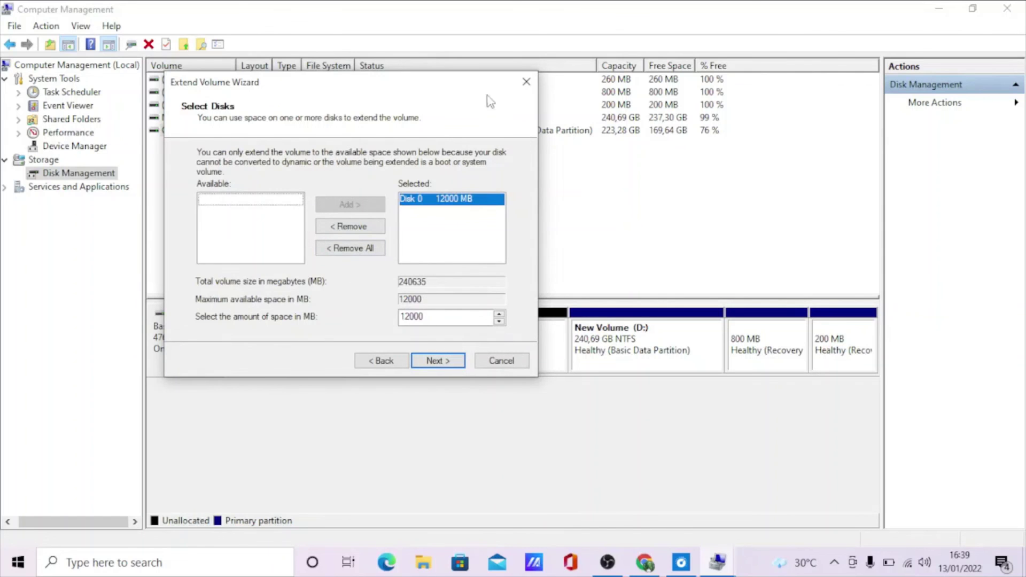
pyautogui.moveTo(430, 80); pyautogui.dragTo(280, 114)
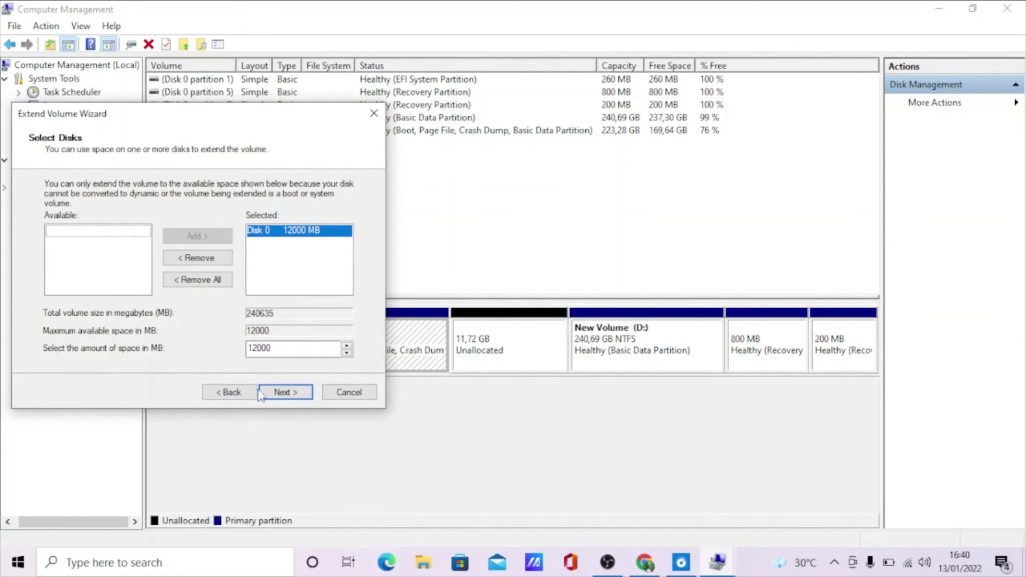
pyautogui.click(311, 234)
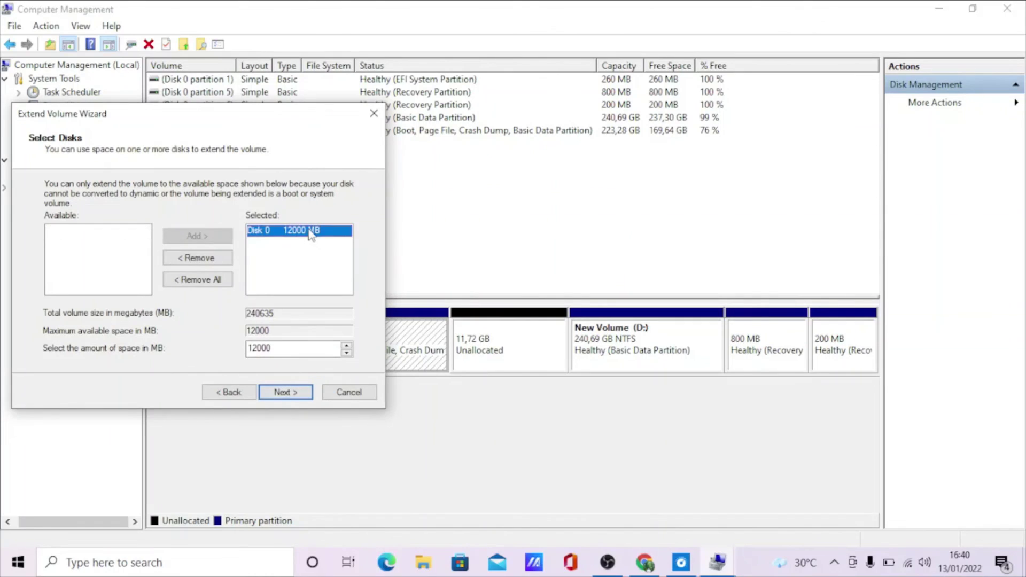
pyautogui.click(287, 393)
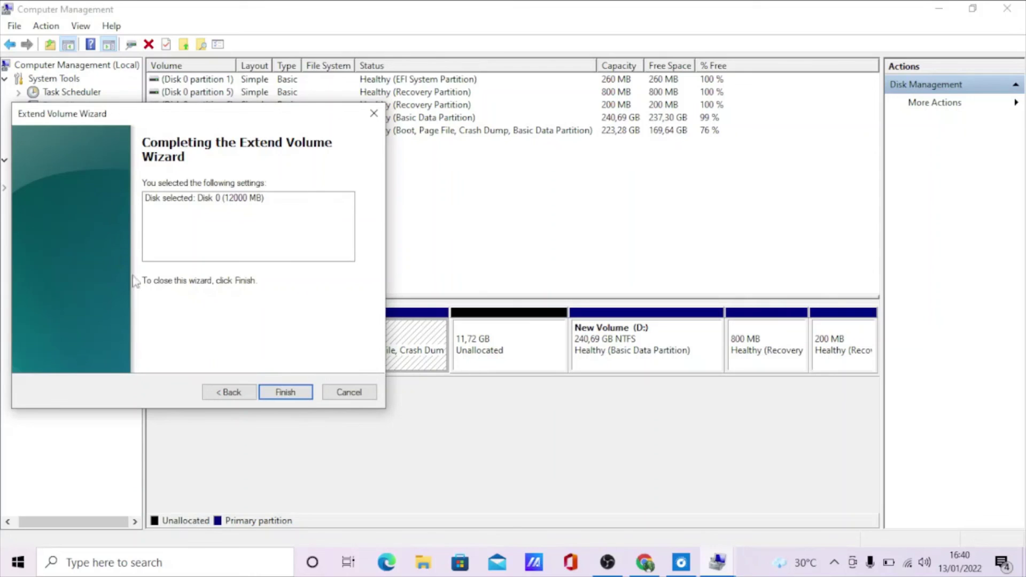
pyautogui.click(286, 392)
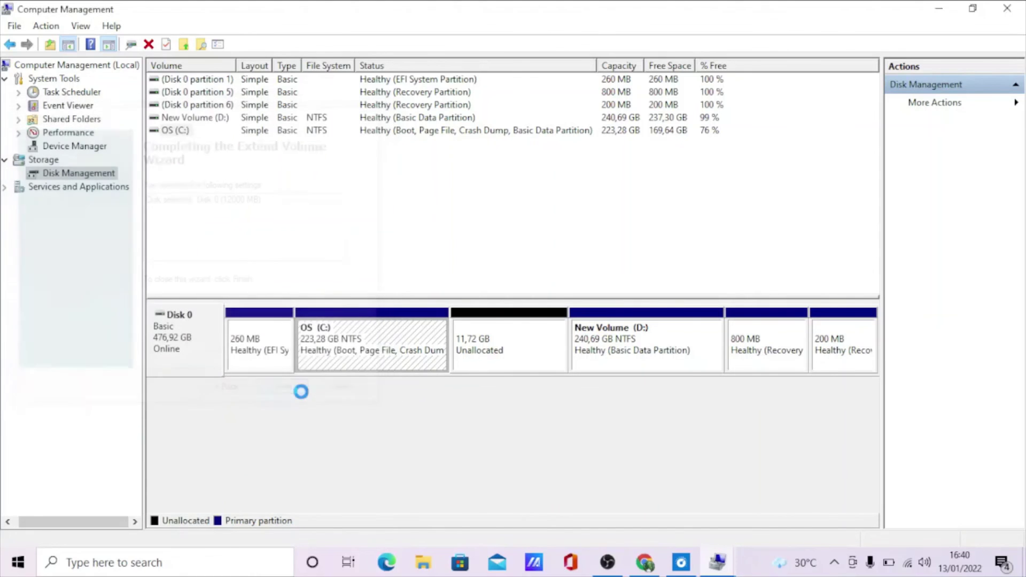